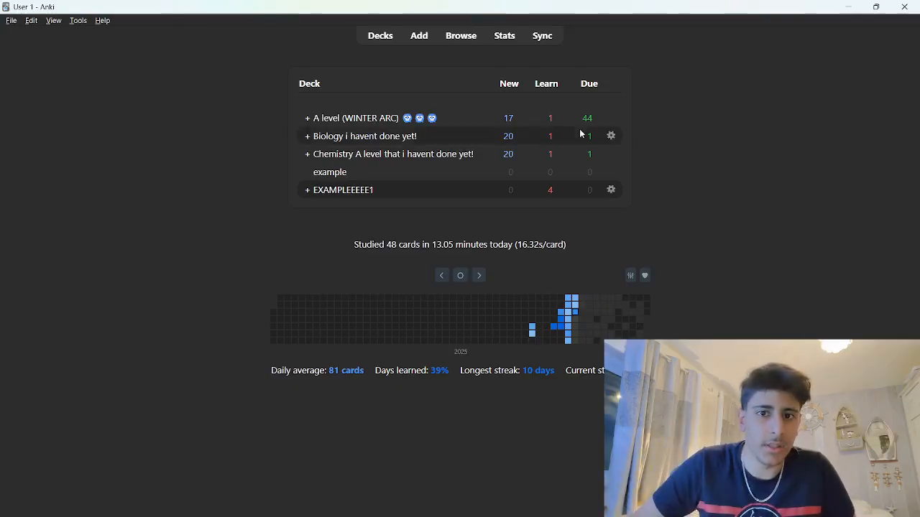
- Try to create a deck under the suggested name EXAMPLEEEEE1
{"action": "left_click", "coordinate": [544, 40]}
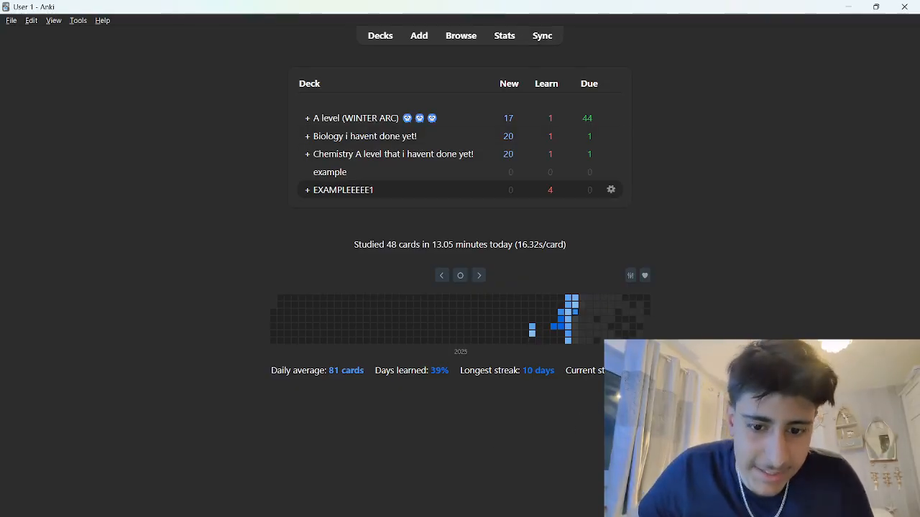
{"action": "left_click", "coordinate": [460, 514]}
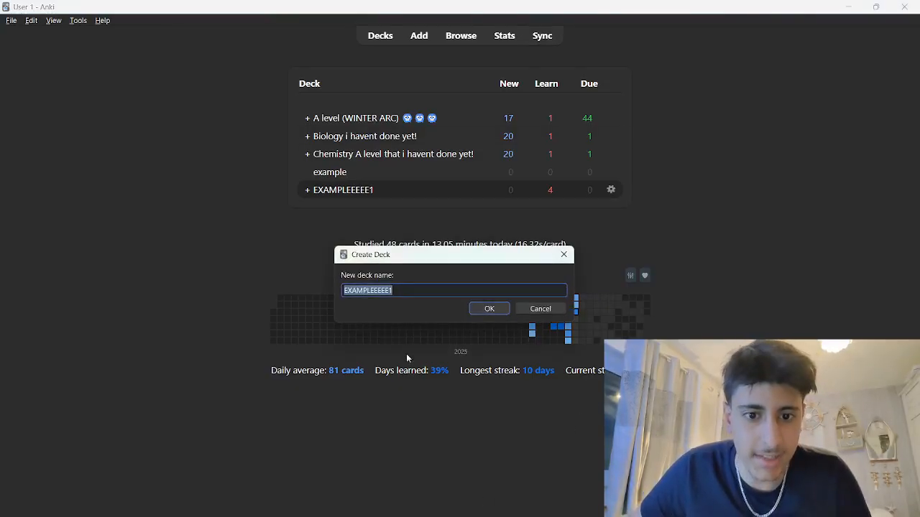
{"action": "left_click", "coordinate": [491, 310]}
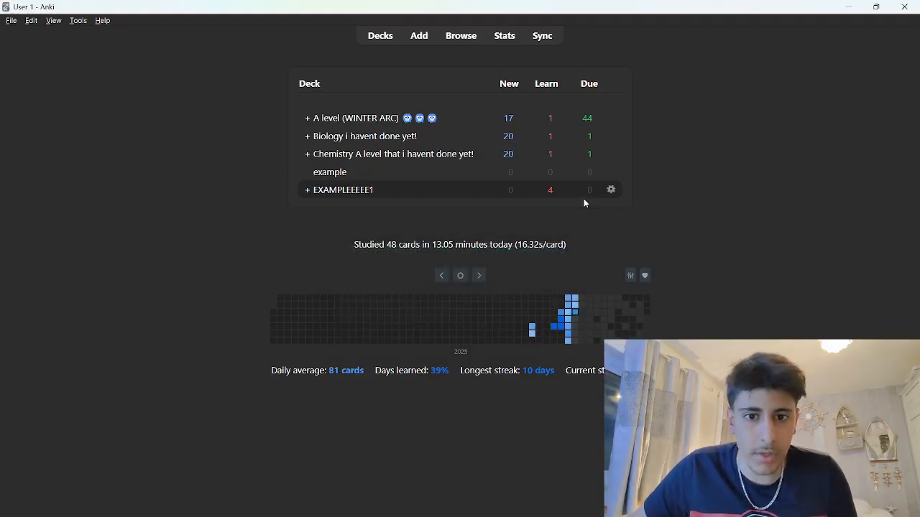
- Delete the EXAMPLEEEEE1 deck, and briefly open the example deck before returning to the deck list
{"action": "left_click", "coordinate": [612, 190]}
{"action": "left_click", "coordinate": [630, 242]}
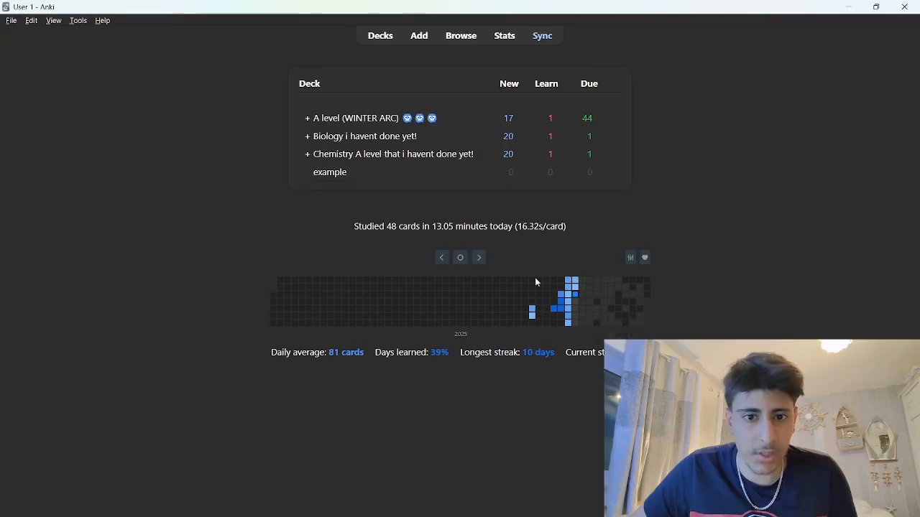
{"action": "left_click", "coordinate": [340, 174]}
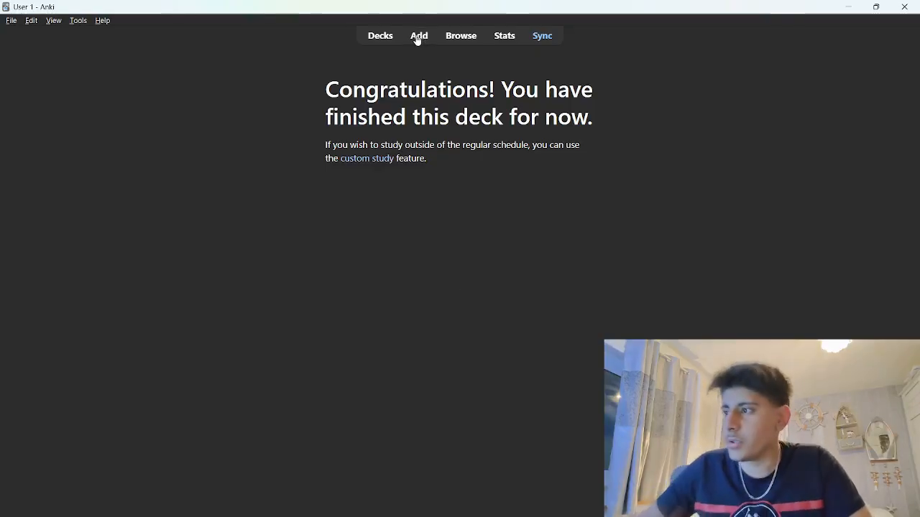
{"action": "left_click", "coordinate": [376, 37]}
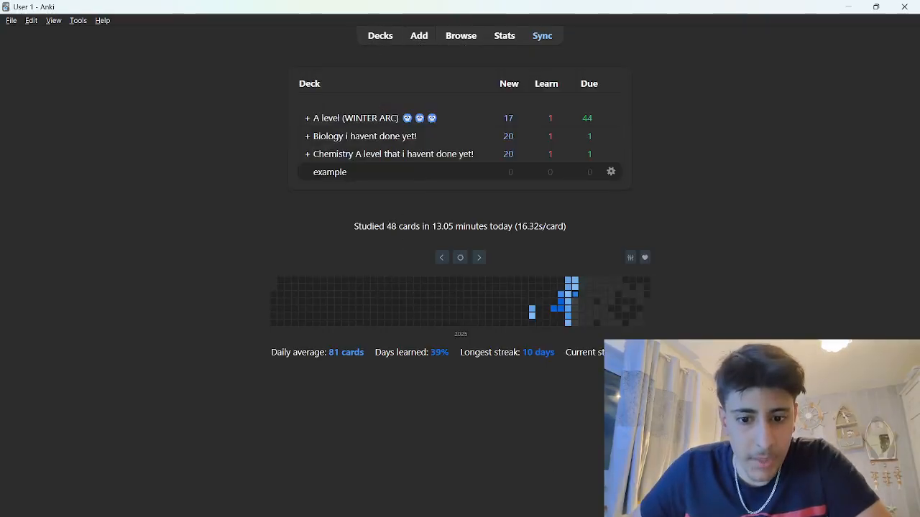
- Create a new deck named "SUB DECK"
{"action": "left_click", "coordinate": [459, 516]}
{"action": "type", "text": "S"}
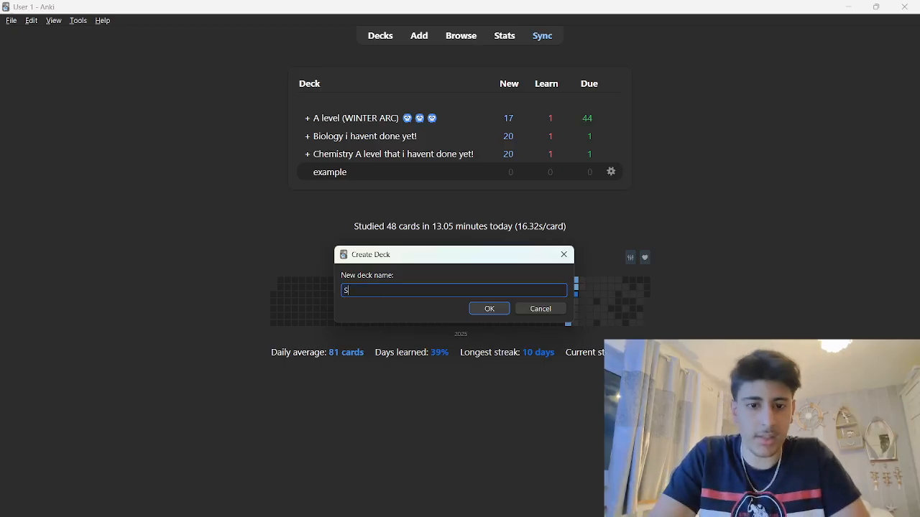
{"action": "type", "text": "UB DECK"}
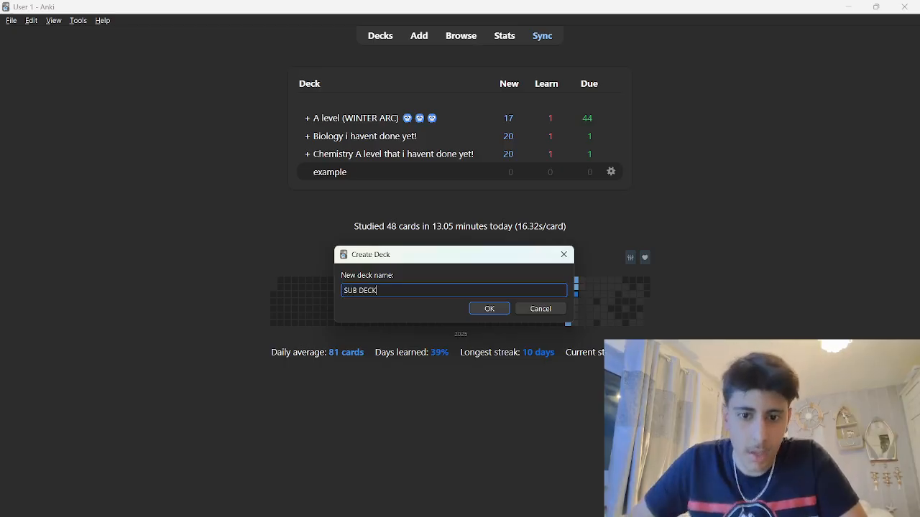
{"action": "left_click", "coordinate": [476, 309]}
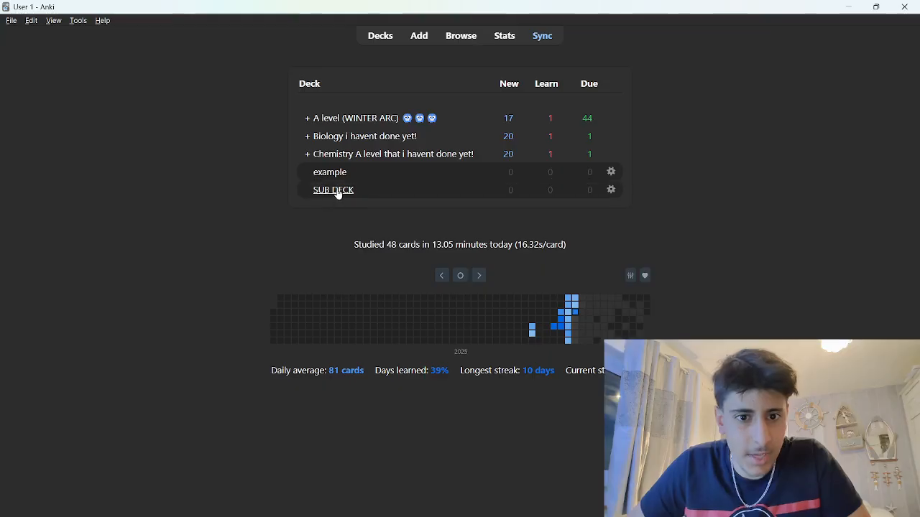
- Nest SUB DECK inside the example deck and expand example to show its subdeck
{"action": "left_click_drag", "start_coordinate": [338, 195], "coordinate": [359, 174]}
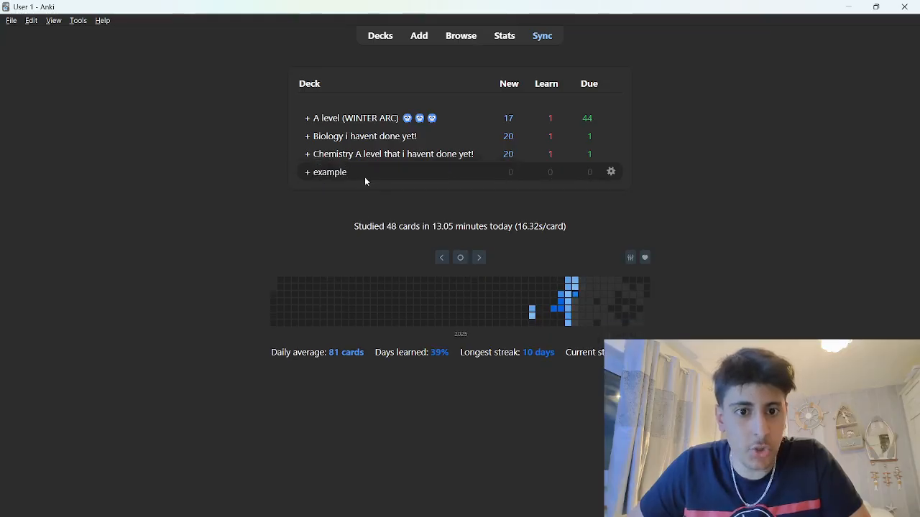
{"action": "left_click", "coordinate": [308, 173]}
{"action": "left_click", "coordinate": [307, 174]}
{"action": "left_click", "coordinate": [308, 174]}
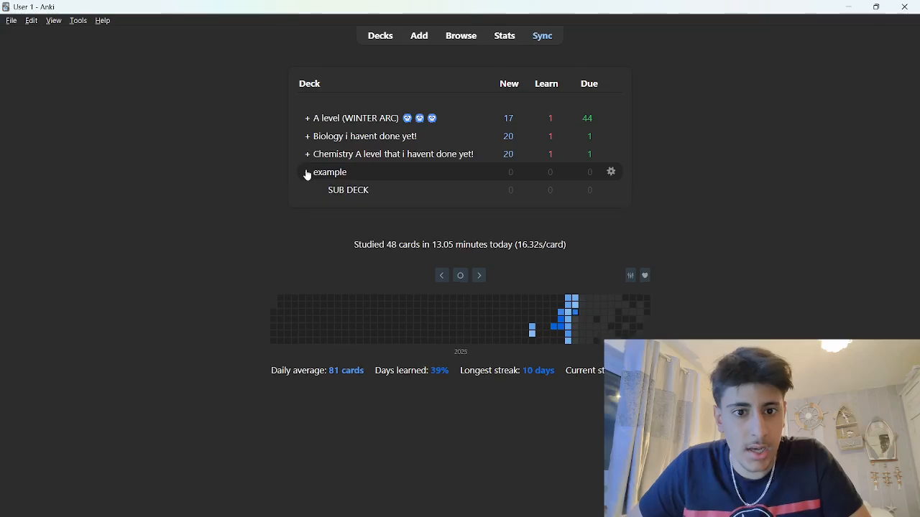
- Open SUB DECK and start a new note in it with the Basic note type
{"action": "left_click", "coordinate": [342, 191]}
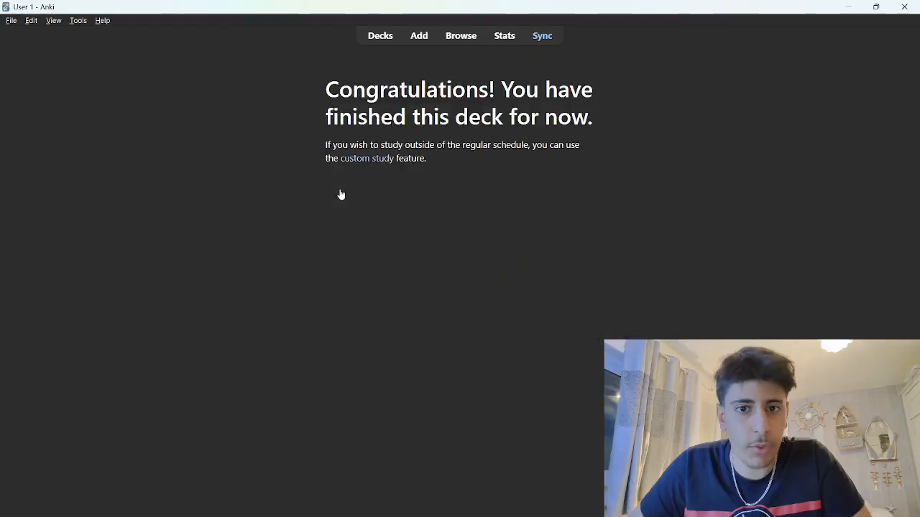
{"action": "left_click", "coordinate": [413, 46]}
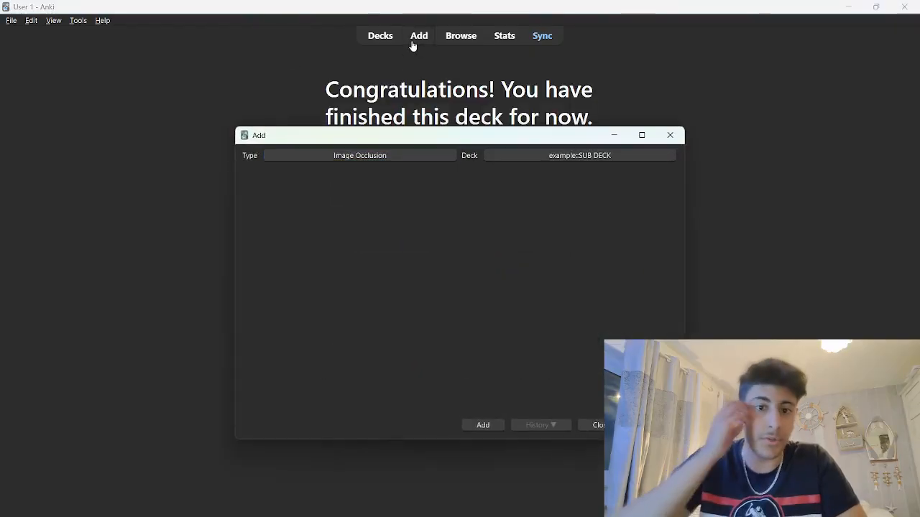
{"action": "left_click", "coordinate": [375, 157]}
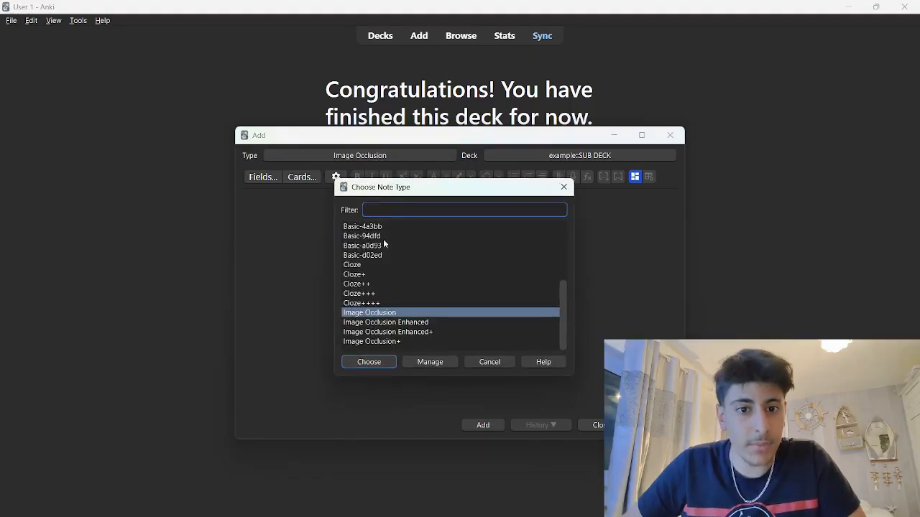
{"action": "scroll", "coordinate": [374, 241], "scroll_direction": "up", "scroll_amount": 5}
{"action": "left_click", "coordinate": [357, 229]}
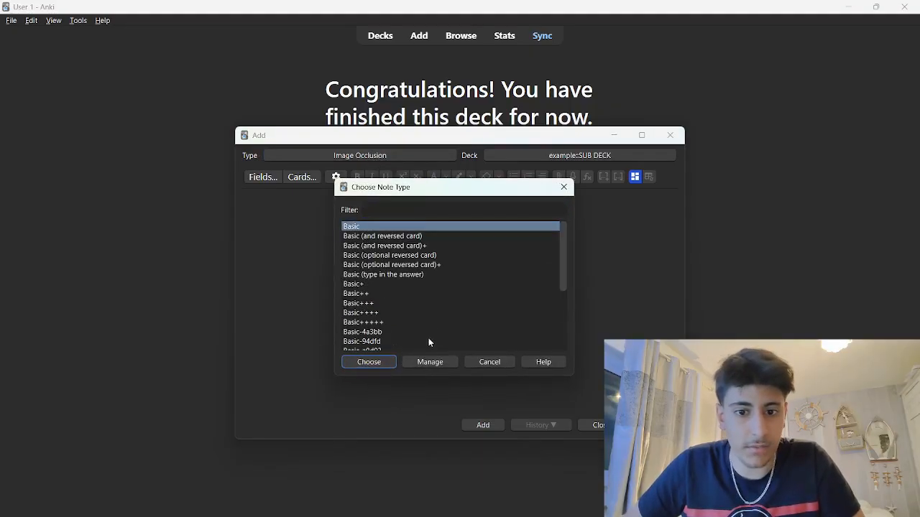
{"action": "left_click", "coordinate": [385, 363]}
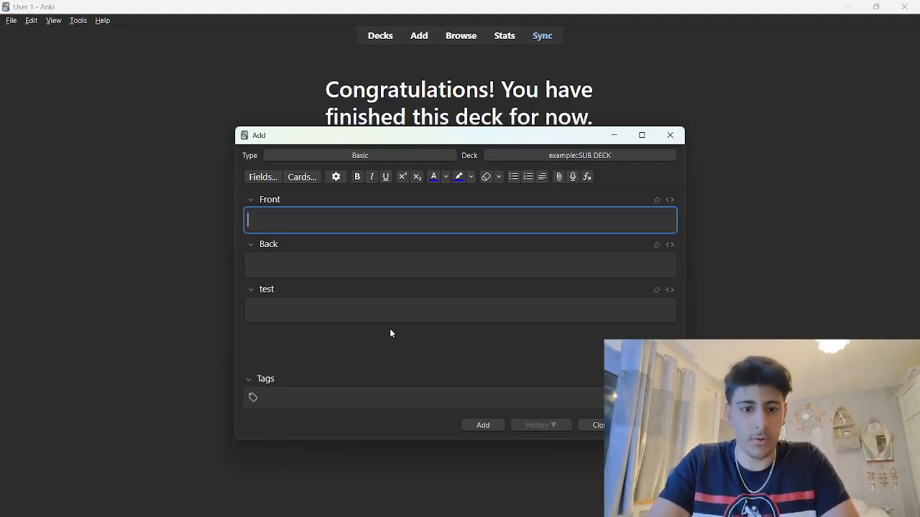
- Add a card with "Hi!!!" on the front and "Back" on the back, and close the note editor
{"action": "type", "text": "Hi"}
{"action": "left_click", "coordinate": [343, 270]}
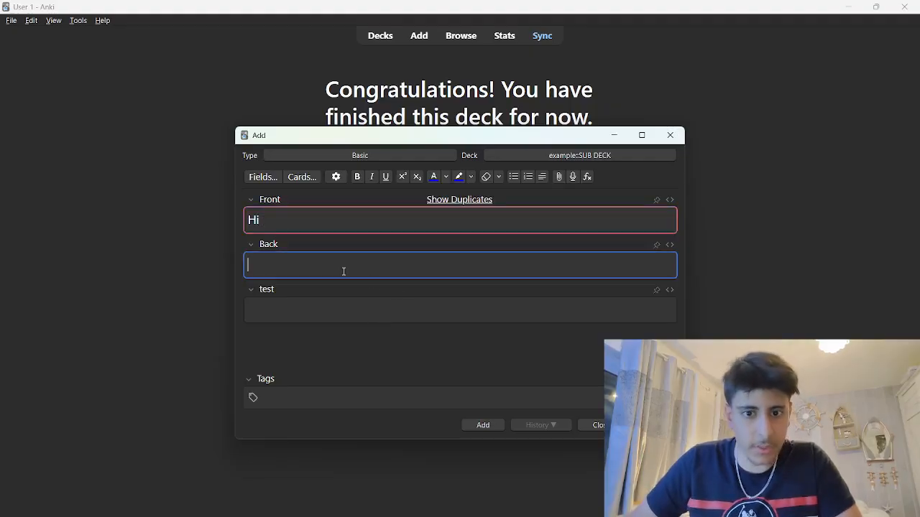
{"action": "left_click", "coordinate": [309, 220]}
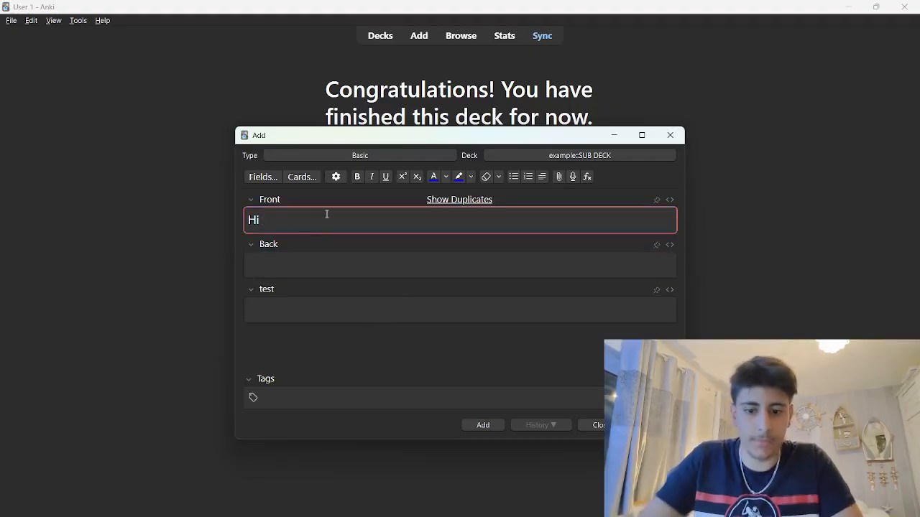
{"action": "type", "text": "!!!"}
{"action": "left_click", "coordinate": [305, 263]}
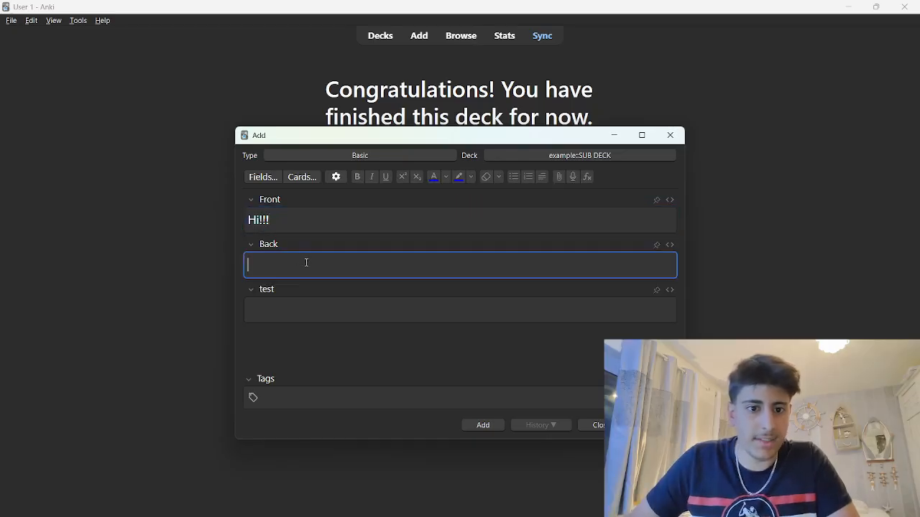
{"action": "type", "text": "Back"}
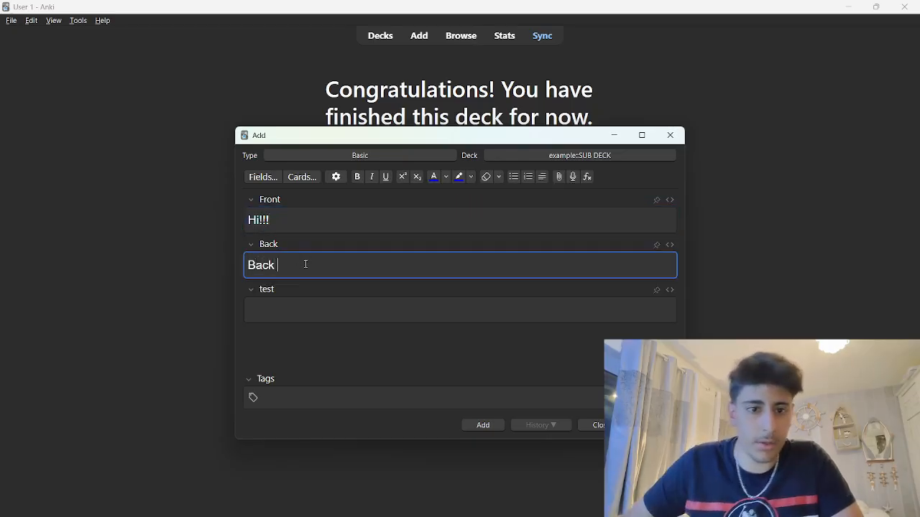
{"action": "left_click", "coordinate": [483, 427]}
{"action": "left_click", "coordinate": [608, 426]}
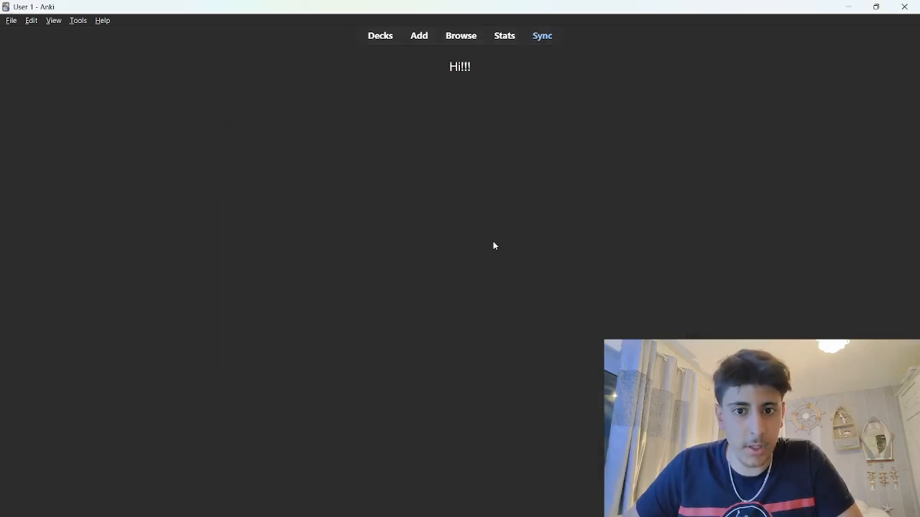
- Study the "Hi!!!" card, revealing and grading its answer repeatedly until the deck's review session ends
{"action": "key", "text": "space"}
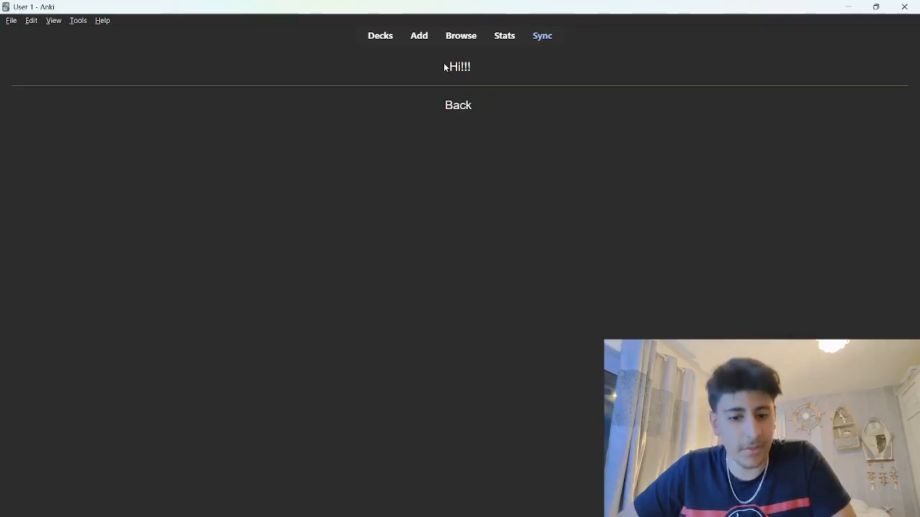
{"action": "key", "text": "space"}
{"action": "key", "text": "space"}
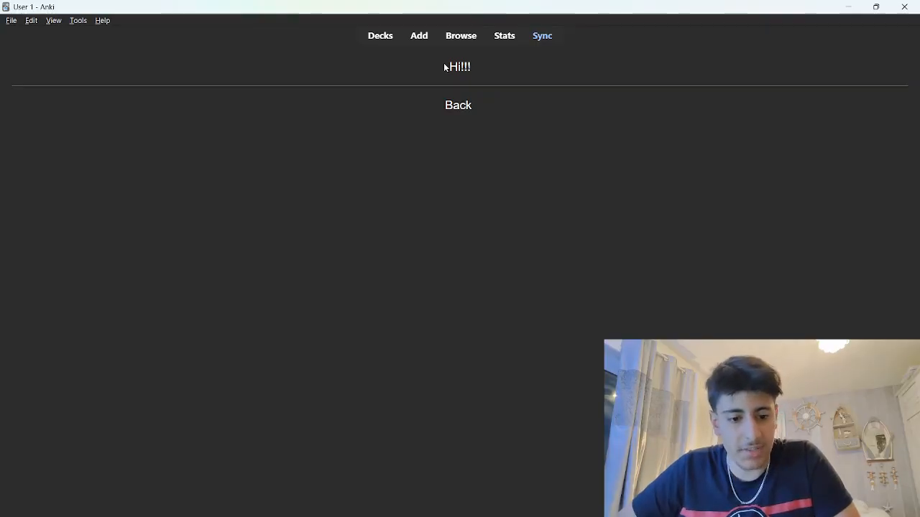
{"action": "key", "text": "space"}
{"action": "key", "text": "space"}
{"action": "key", "text": "space"}
{"action": "key", "text": "space"}
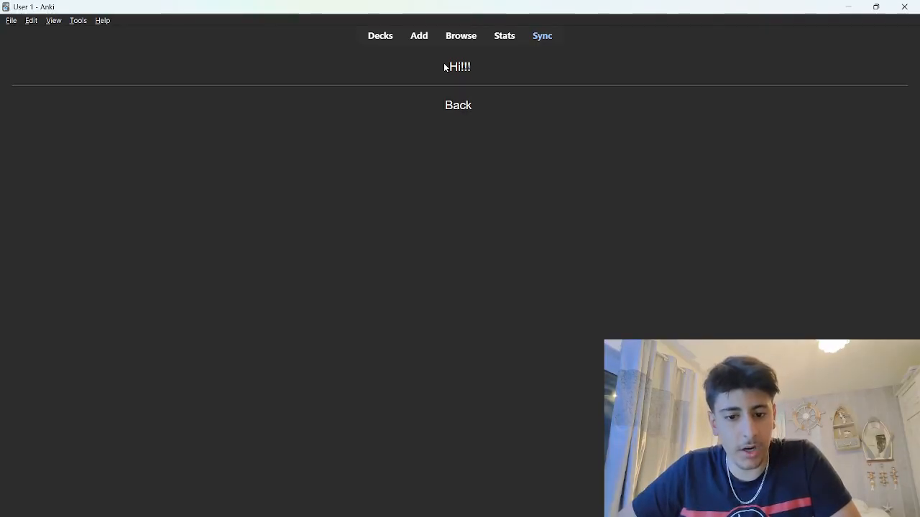
{"action": "key", "text": "space"}
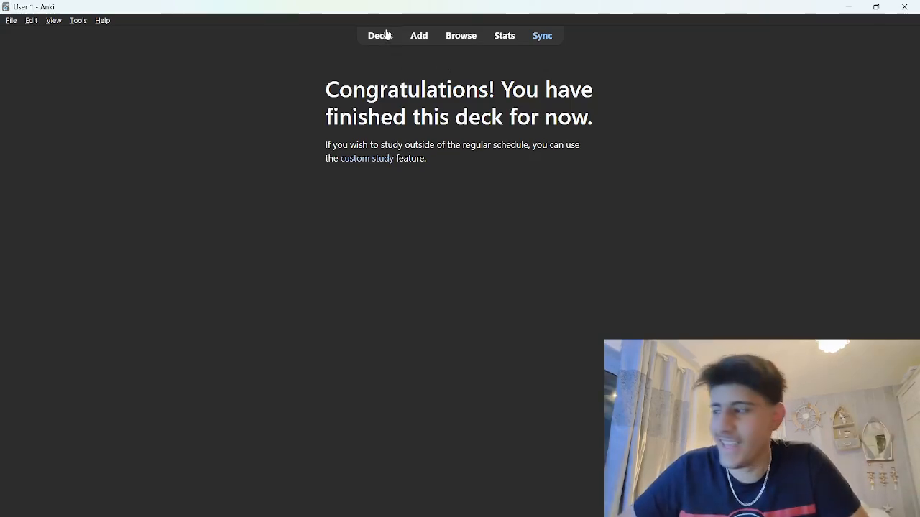
- Start another new note in SUB DECK with the Cloze note type
{"action": "left_click", "coordinate": [416, 36]}
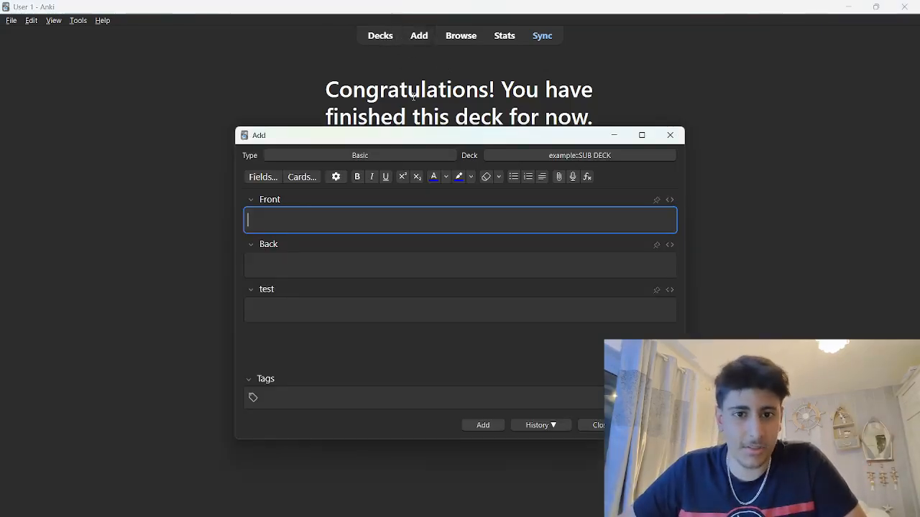
{"action": "left_click", "coordinate": [324, 155]}
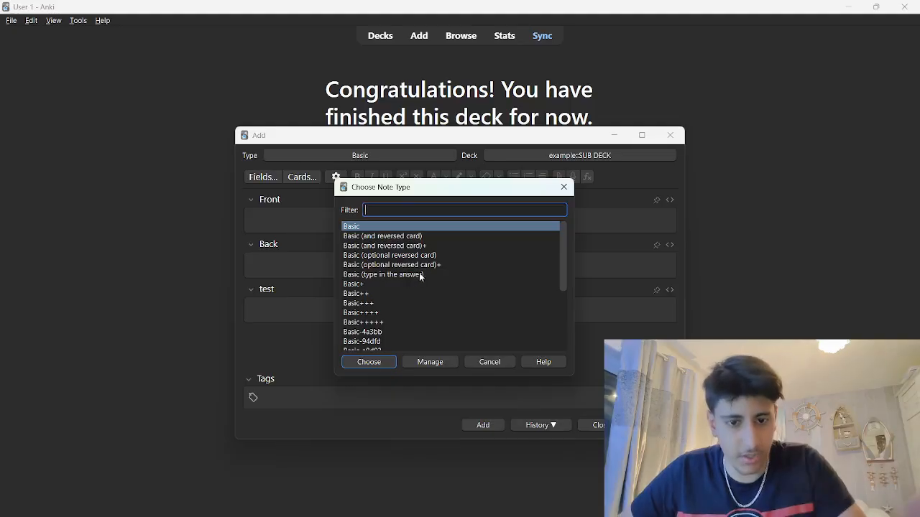
{"action": "scroll", "coordinate": [402, 276], "scroll_direction": "down", "scroll_amount": 2}
{"action": "left_click", "coordinate": [364, 314]}
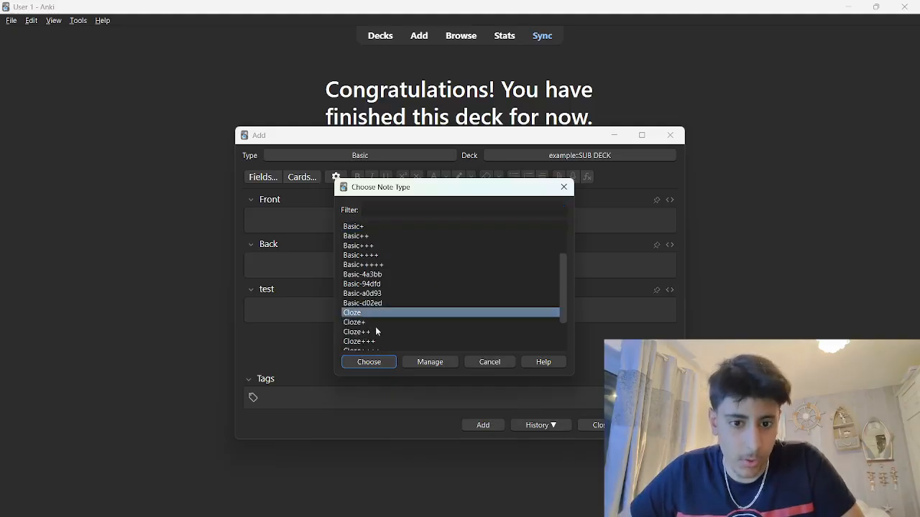
{"action": "left_click", "coordinate": [394, 362]}
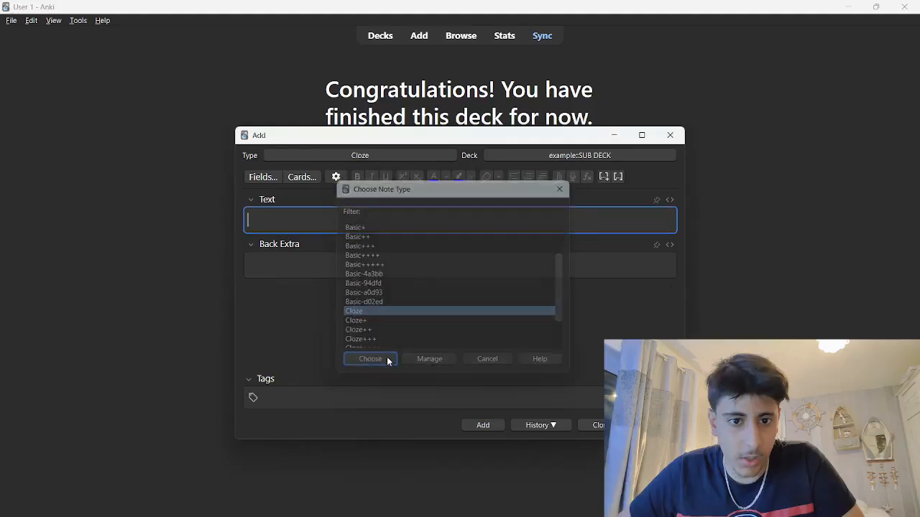
- Enter "Hello my name is and i like pizza" as the note text, leaving a wide gap after "is", and place the cursor in that gap
{"action": "left_click", "coordinate": [335, 225]}
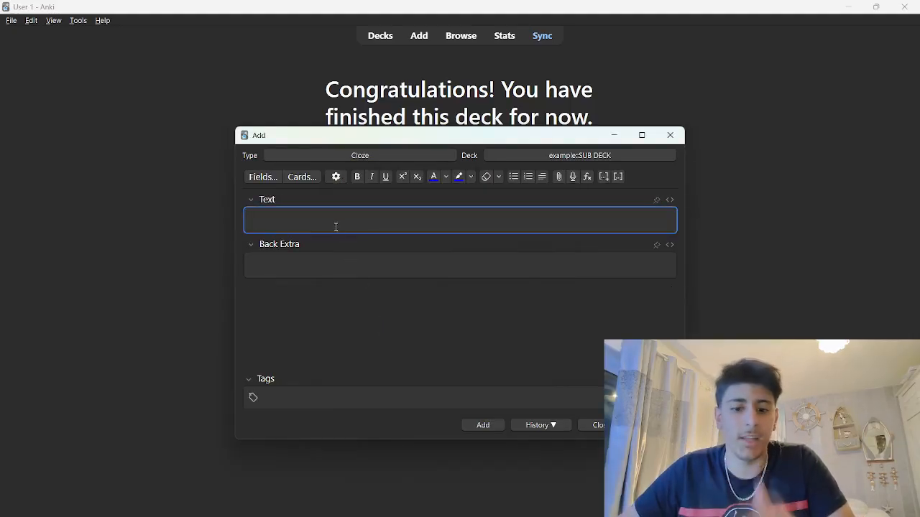
{"action": "type", "text": "Hello"}
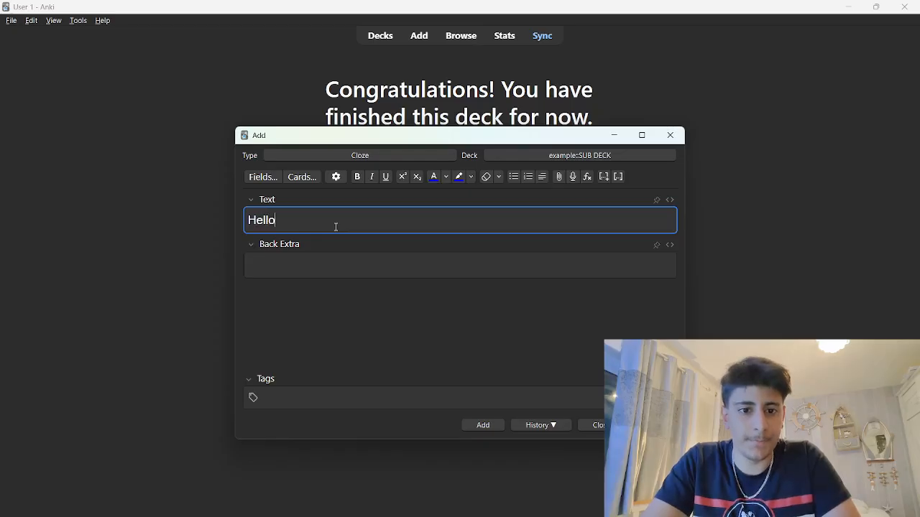
{"action": "type", "text": " my name is"}
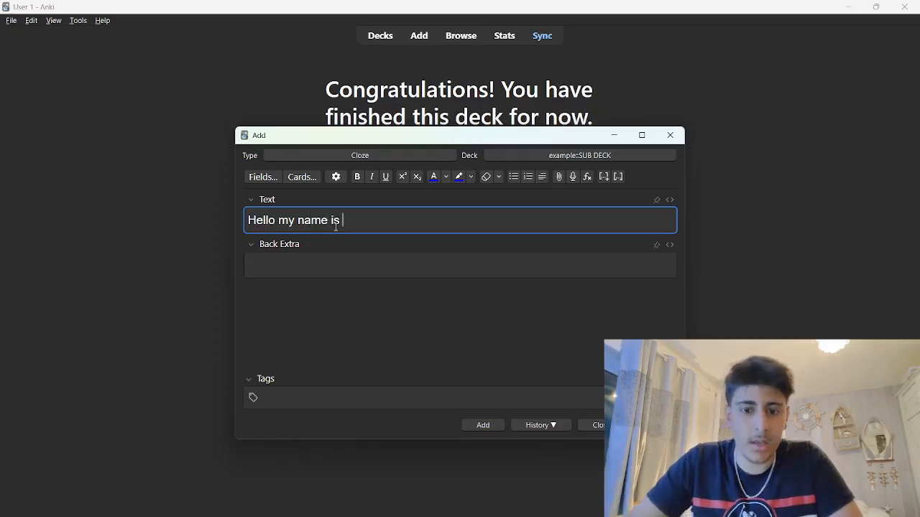
{"action": "type", "text": "and i love"}
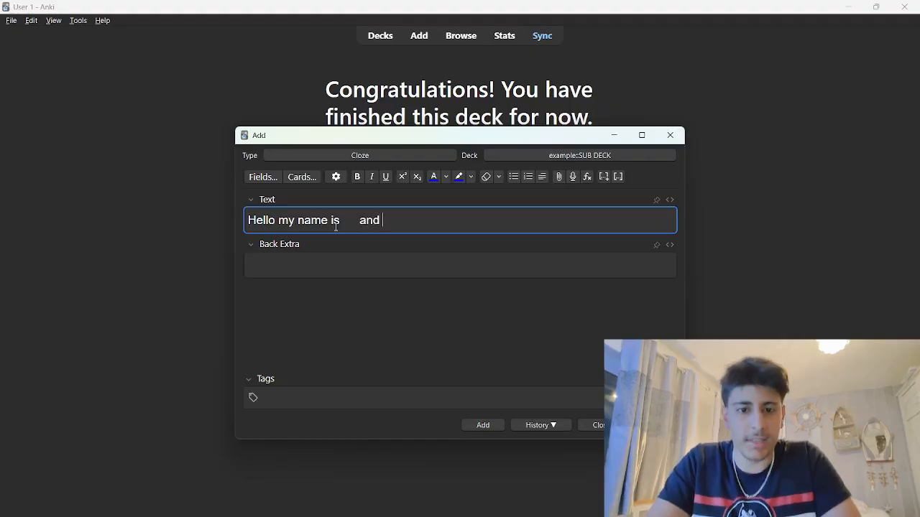
{"action": "key", "text": "BackSpace"}
{"action": "key", "text": "BackSpace"}
{"action": "key", "text": "BackSpace"}
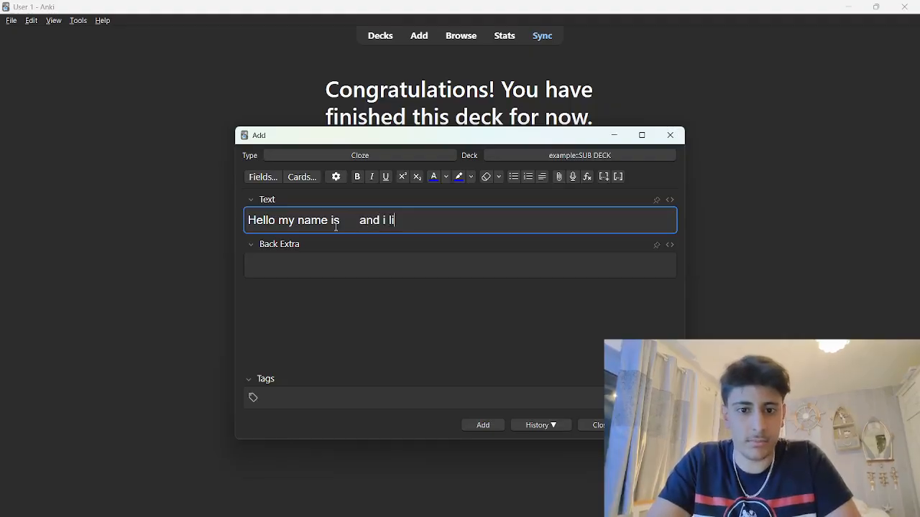
{"action": "type", "text": "ike pizza"}
{"action": "left_click", "coordinate": [352, 222]}
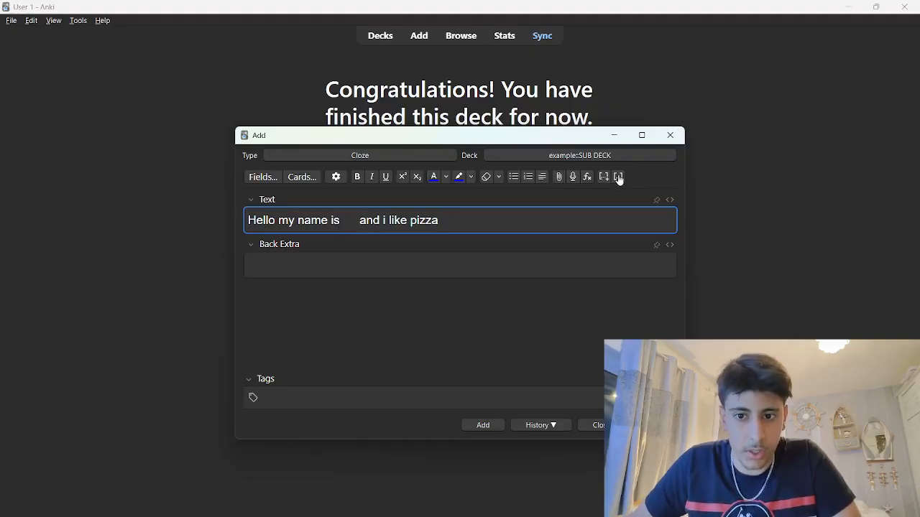
- Switch the note type to Basic to compare its editor tools, and set it back to Cloze
{"action": "left_click", "coordinate": [403, 156]}
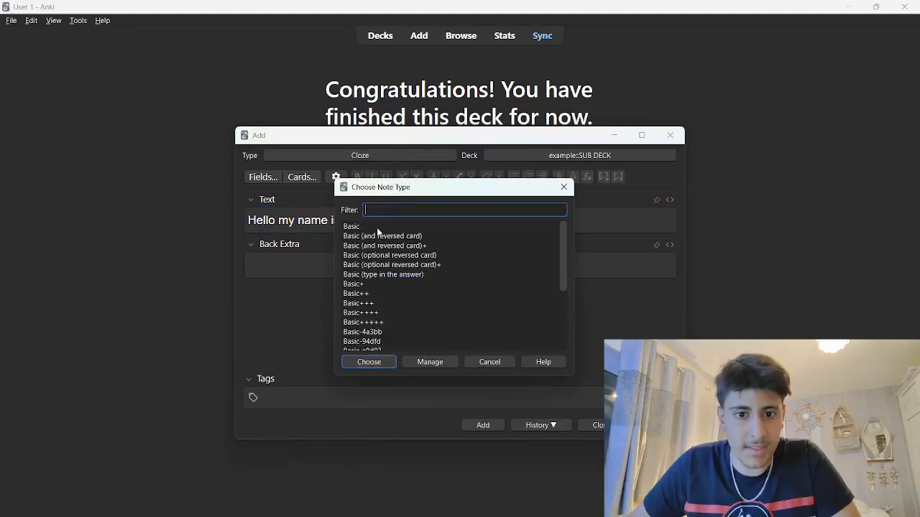
{"action": "left_click", "coordinate": [377, 229]}
{"action": "left_click", "coordinate": [373, 361]}
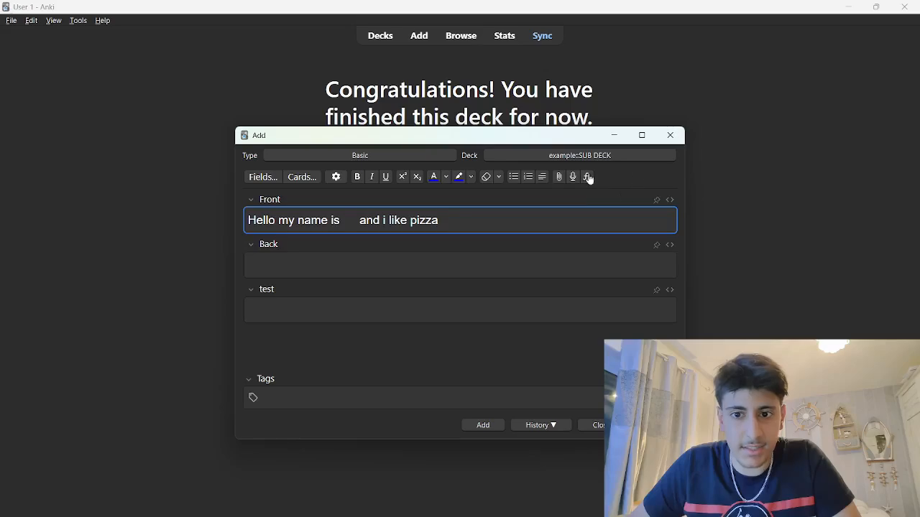
{"action": "left_click", "coordinate": [407, 156]}
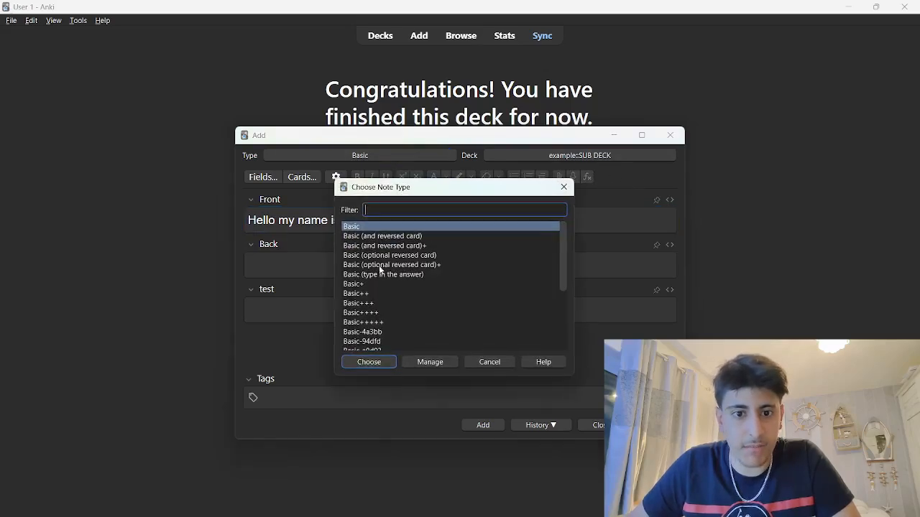
{"action": "scroll", "coordinate": [386, 298], "scroll_direction": "down", "scroll_amount": 3}
{"action": "left_click", "coordinate": [362, 314]}
{"action": "left_click", "coordinate": [368, 362]}
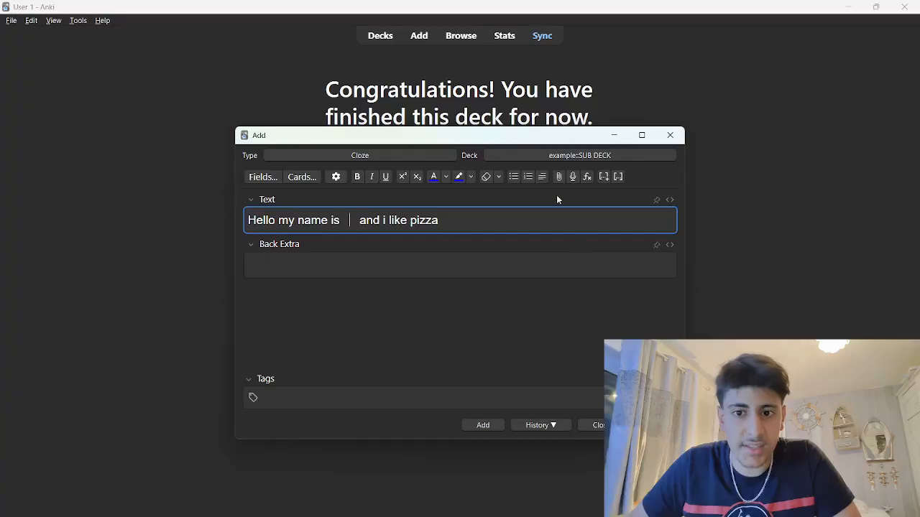
- Insert a cloze deletion containing a first name in the gap after "is", add the note, and close the editor
{"action": "left_click", "coordinate": [604, 177]}
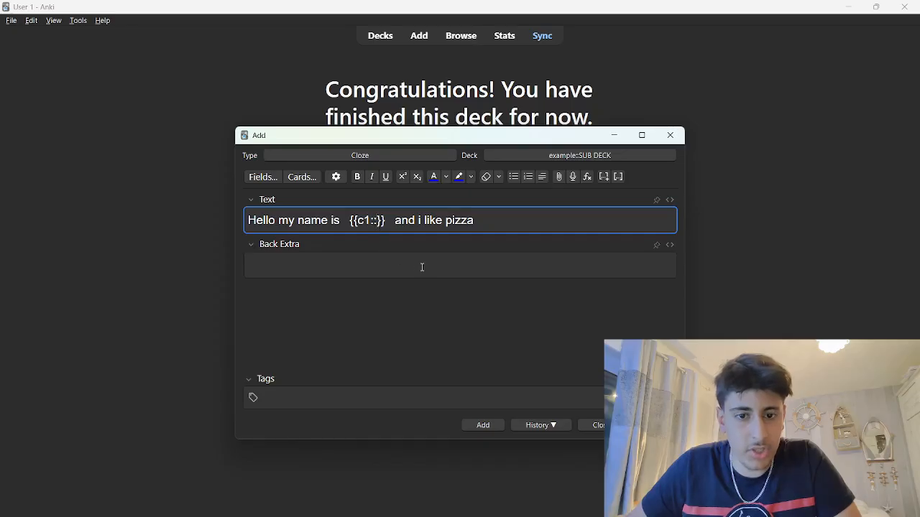
{"action": "type", "text": "YAHYA"}
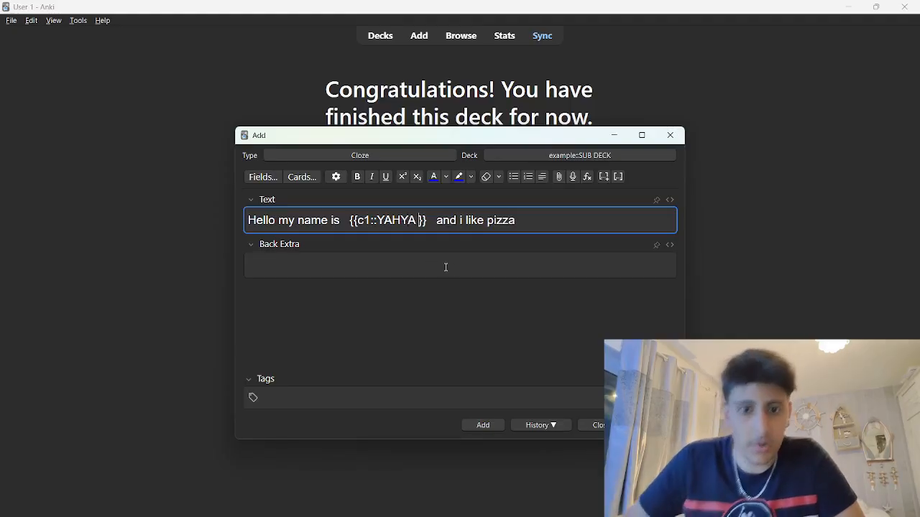
{"action": "left_click", "coordinate": [480, 426]}
{"action": "left_click", "coordinate": [658, 140]}
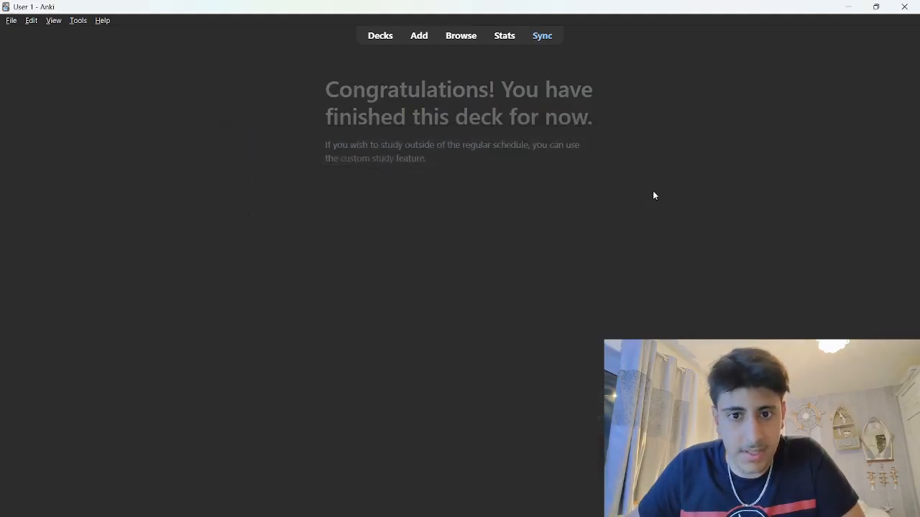
- Study the new cloze card, revealing its hidden name and grading the answer
{"action": "left_click", "coordinate": [519, 121]}
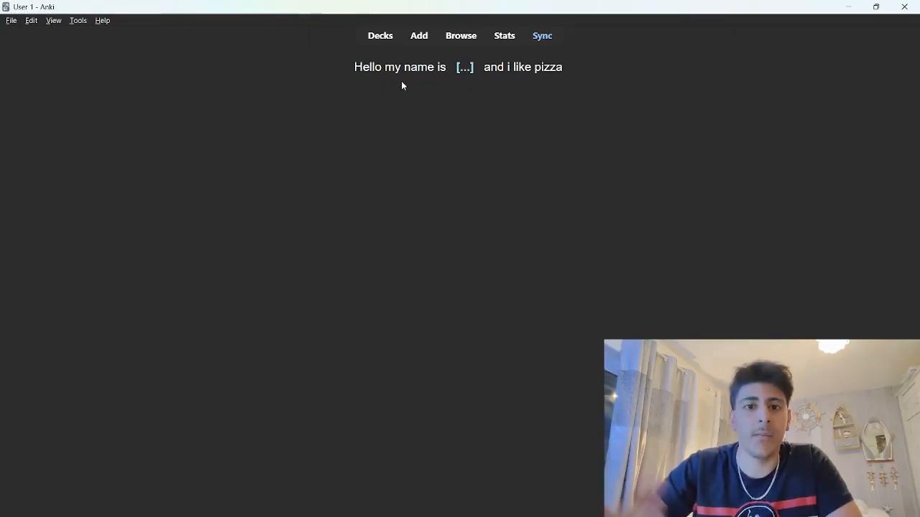
{"action": "key", "text": "space"}
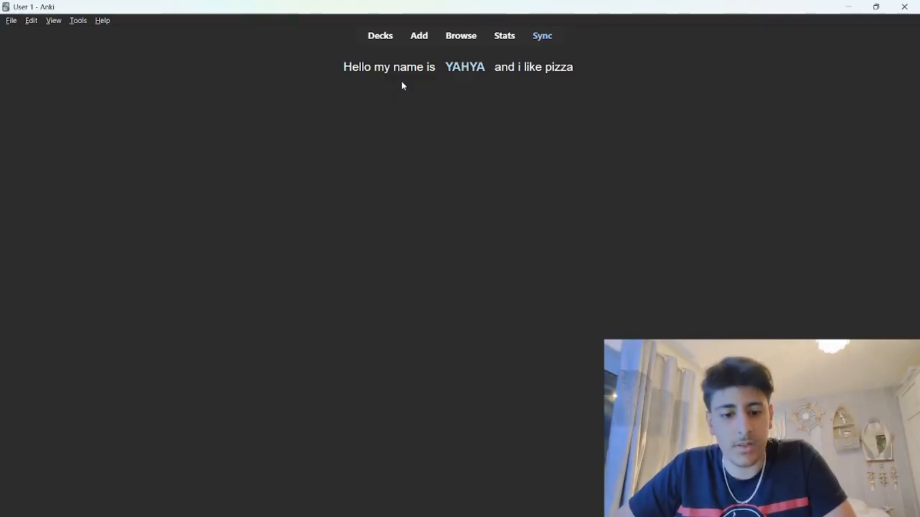
{"action": "key", "text": "space"}
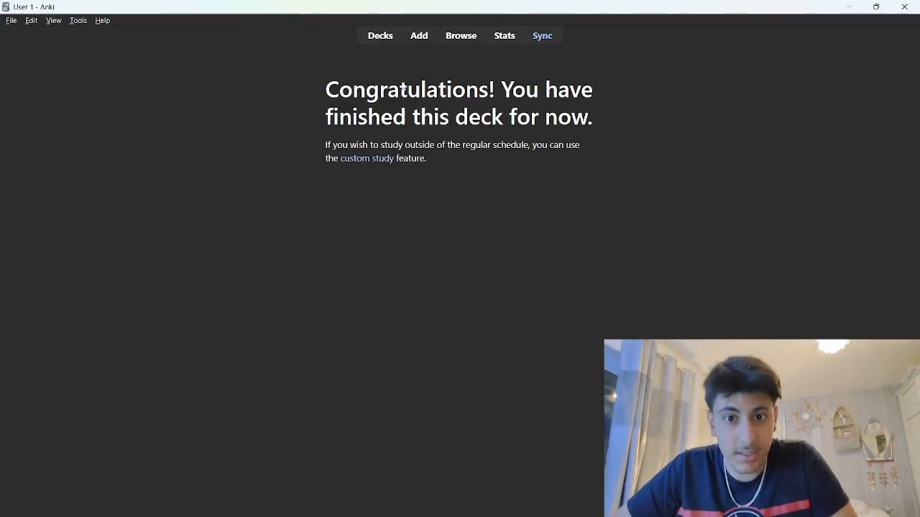
- Return to the deck list and sync the collection
{"action": "left_click", "coordinate": [381, 37]}
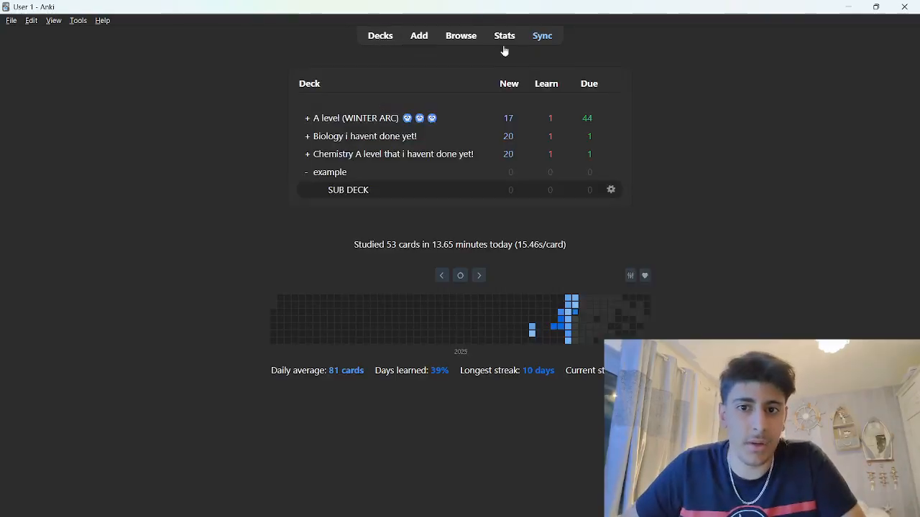
{"action": "left_click", "coordinate": [542, 39]}
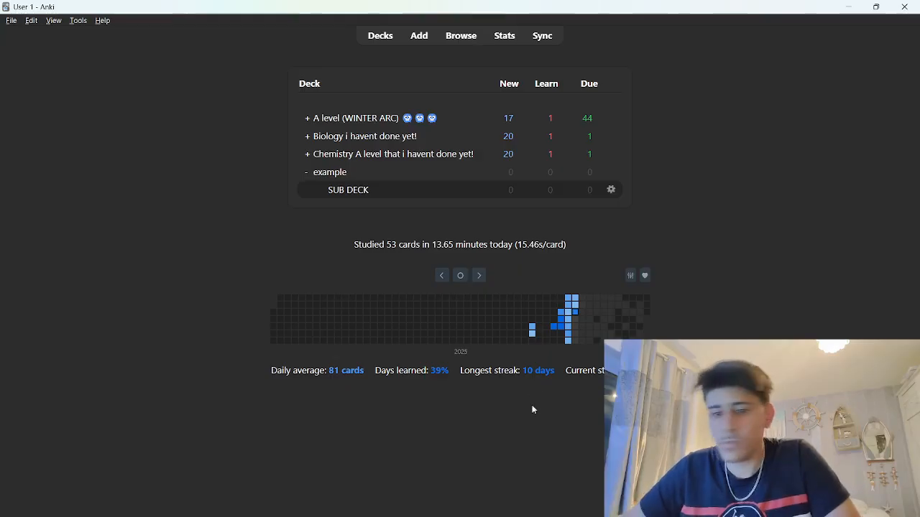
- Open SUB DECK and start a new note in it with the Image Occlusion note type
{"action": "left_click", "coordinate": [345, 191]}
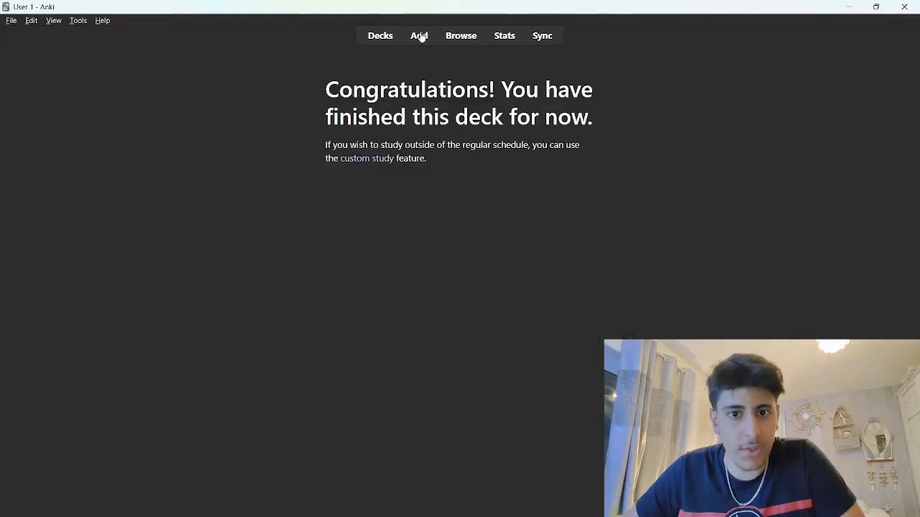
{"action": "left_click", "coordinate": [419, 36]}
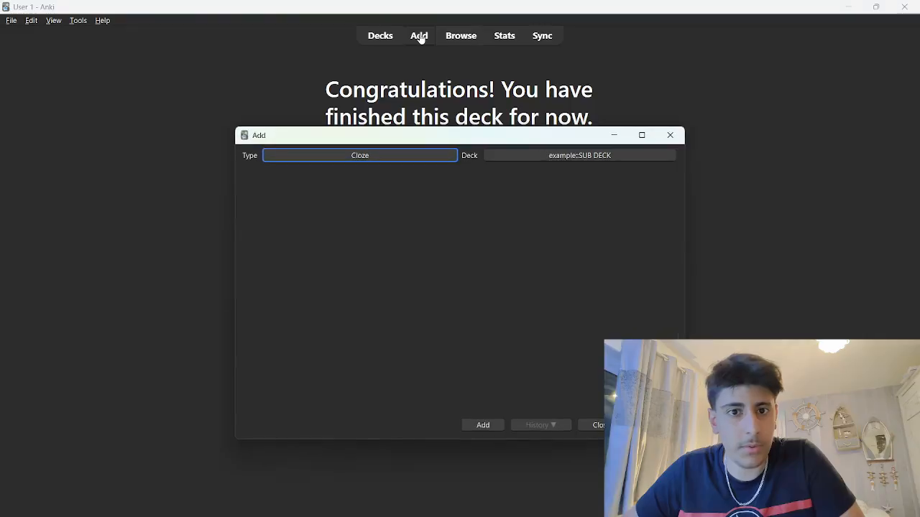
{"action": "left_click", "coordinate": [349, 154]}
{"action": "left_click", "coordinate": [381, 340]}
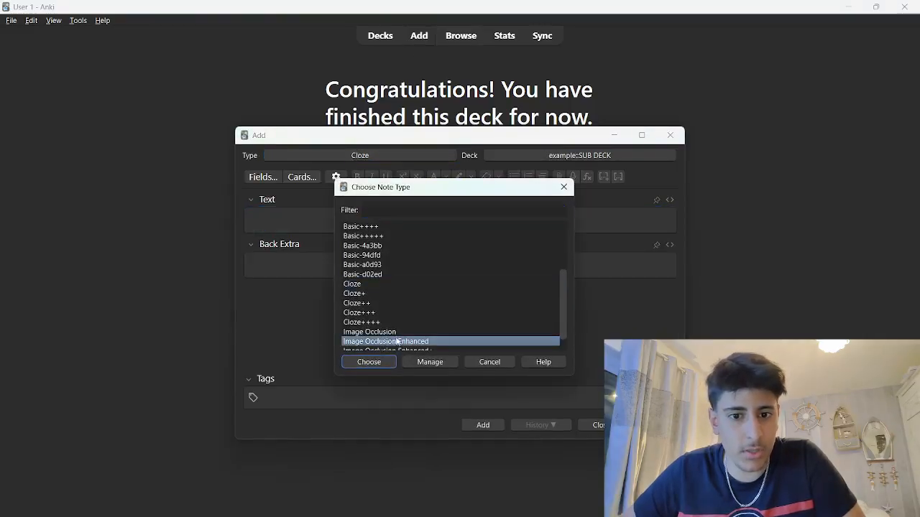
{"action": "left_click", "coordinate": [395, 332]}
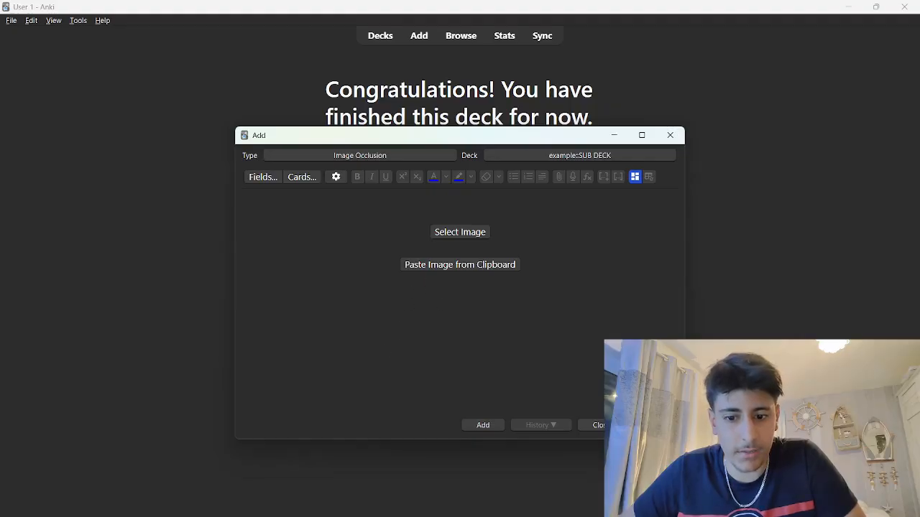
- Switch to the web browser and search Google Images for "calvin cycle a level biology"
{"action": "mouse_move", "coordinate": [597, 516]}
{"action": "left_click", "coordinate": [539, 508]}
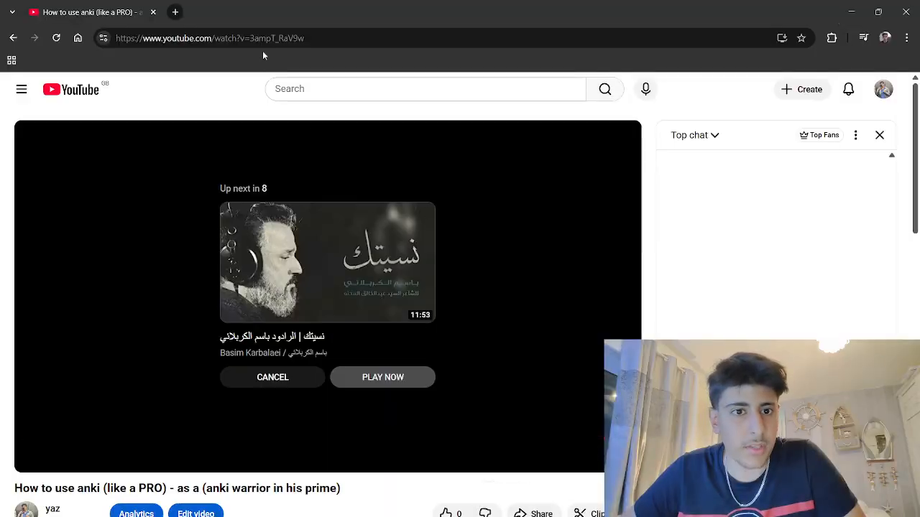
{"action": "left_click", "coordinate": [277, 38]}
{"action": "type", "text": "calvin cycle "}
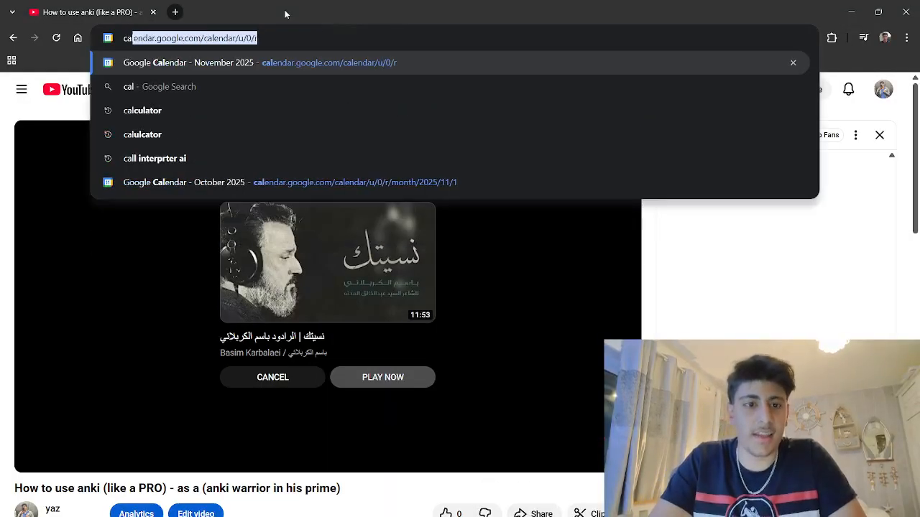
{"action": "type", "text": "a le"}
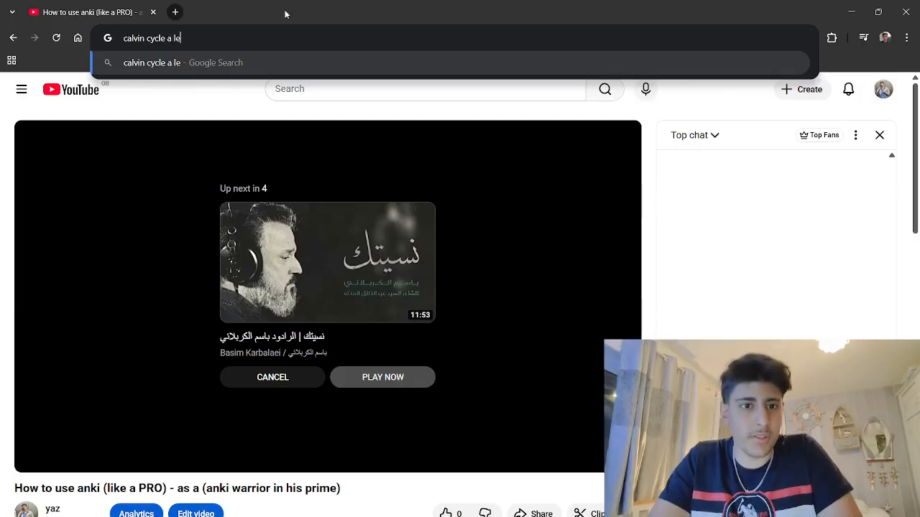
{"action": "type", "text": "vel biology"}
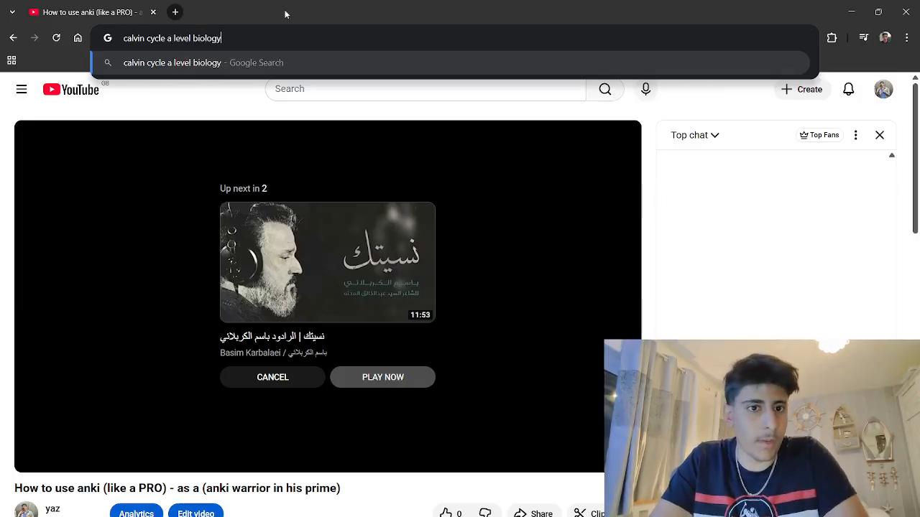
{"action": "key", "text": "Return"}
{"action": "left_click", "coordinate": [157, 144]}
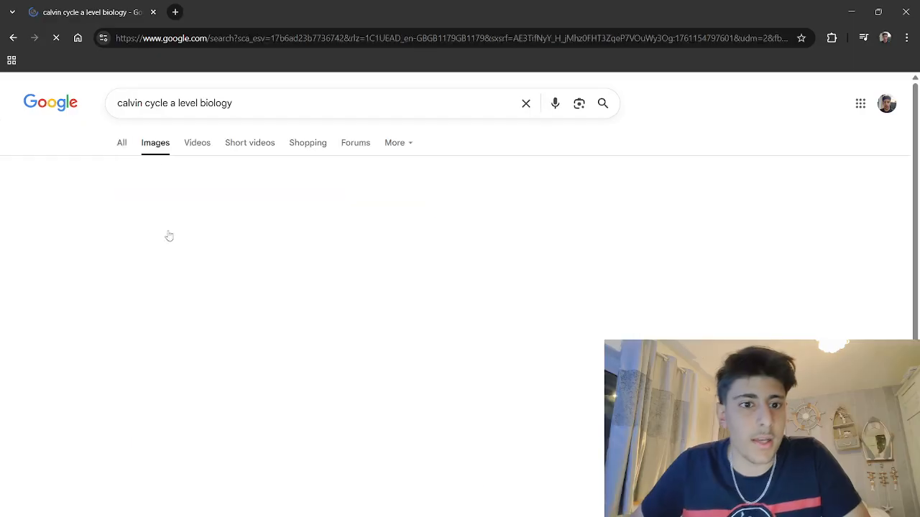
- Copy the Save My Exams Calvin cycle diagram and paste it into the image occlusion note in Anki, maximizing the note editor
{"action": "right_click", "coordinate": [87, 259]}
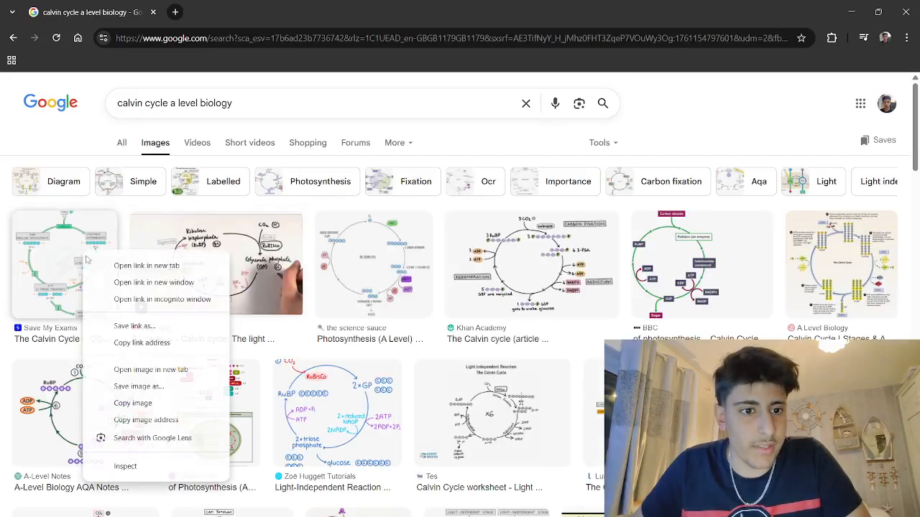
{"action": "left_click", "coordinate": [133, 403]}
{"action": "left_click", "coordinate": [855, 11]}
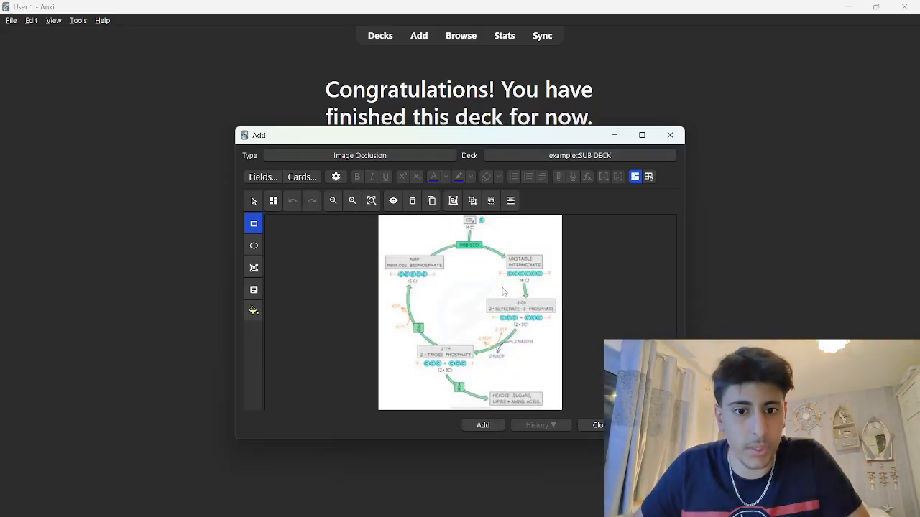
{"action": "left_click", "coordinate": [641, 135]}
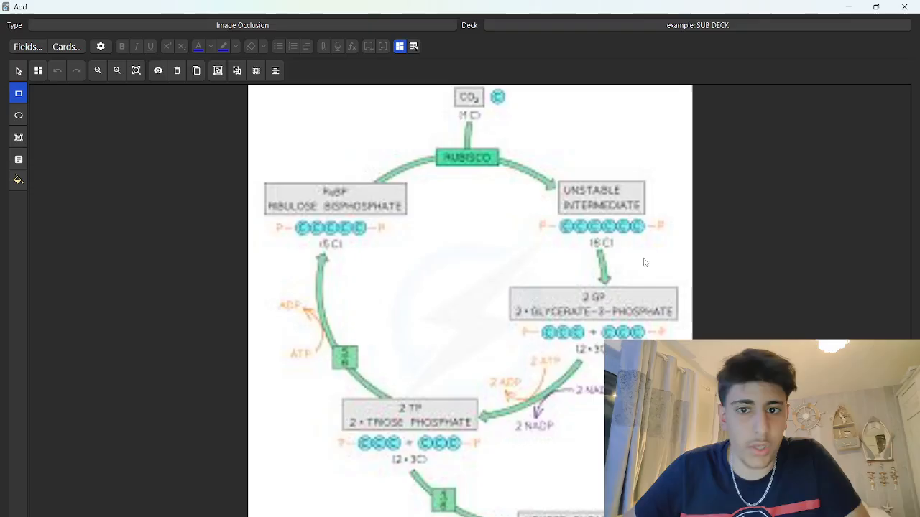
- Try a rectangle mask and an ellipse mask over the "Unstable Intermediate" part of the diagram, deleting each one
{"action": "mouse_move", "coordinate": [509, 151]}
{"action": "left_mouse_down"}
{"action": "mouse_move", "coordinate": [692, 260]}
{"action": "mouse_move", "coordinate": [680, 260]}
{"action": "left_mouse_up"}
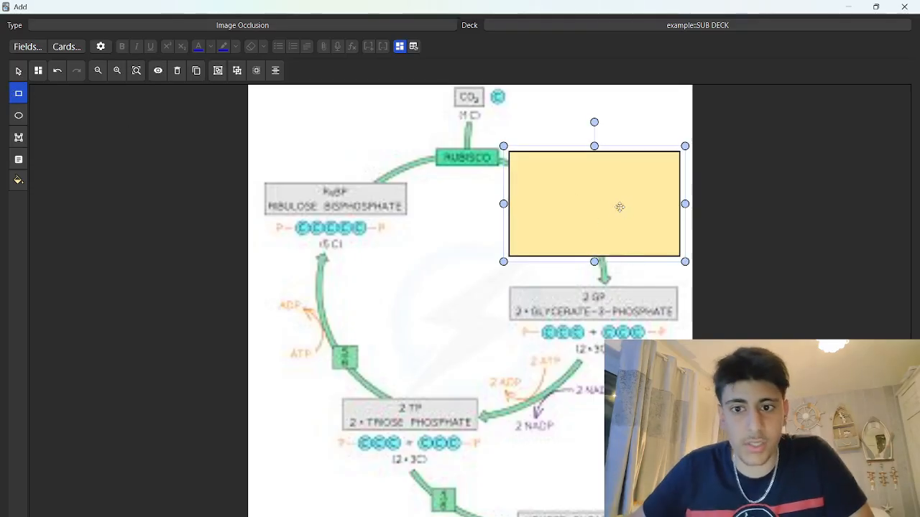
{"action": "left_click", "coordinate": [177, 71]}
{"action": "left_click", "coordinate": [17, 117]}
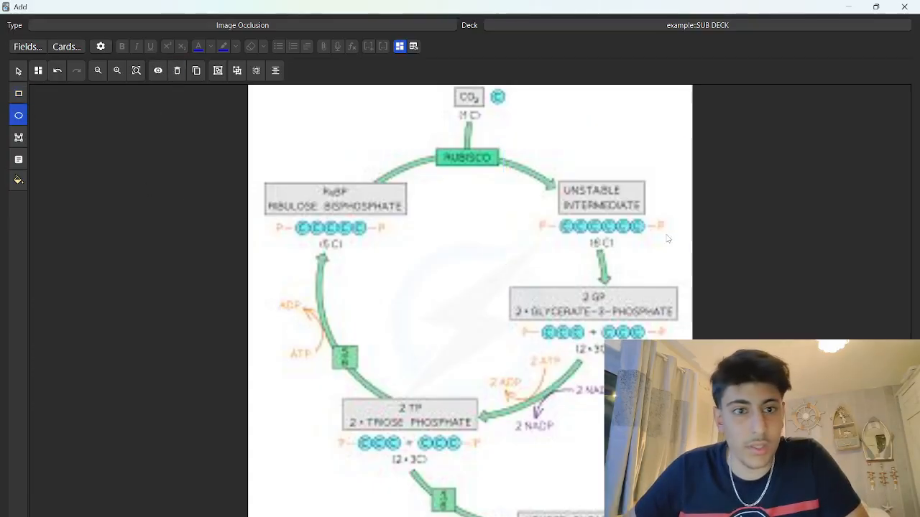
{"action": "mouse_move", "coordinate": [670, 254]}
{"action": "left_mouse_down"}
{"action": "mouse_move", "coordinate": [533, 181]}
{"action": "mouse_move", "coordinate": [515, 156]}
{"action": "left_mouse_up"}
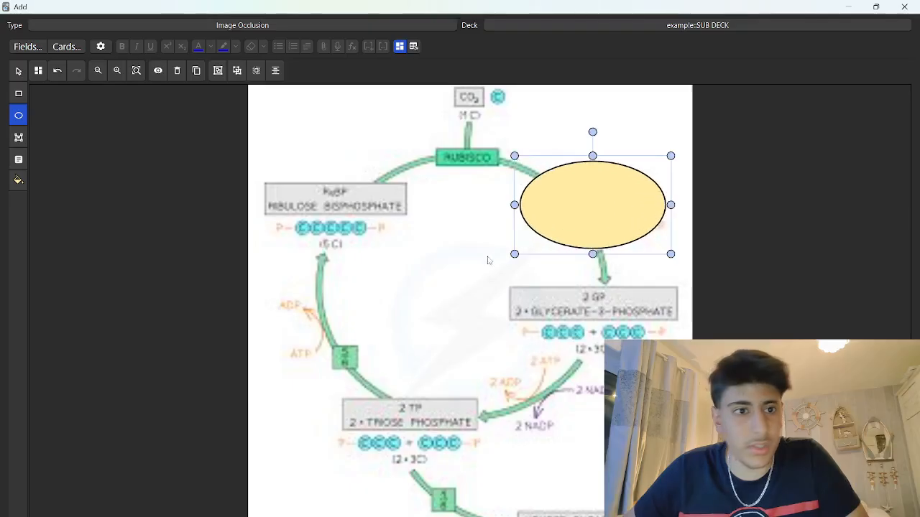
{"action": "left_click", "coordinate": [177, 70]}
- Draw a closed ten-point polygon mask around the "Unstable Intermediate" label and its carbon chain
{"action": "left_click", "coordinate": [18, 139]}
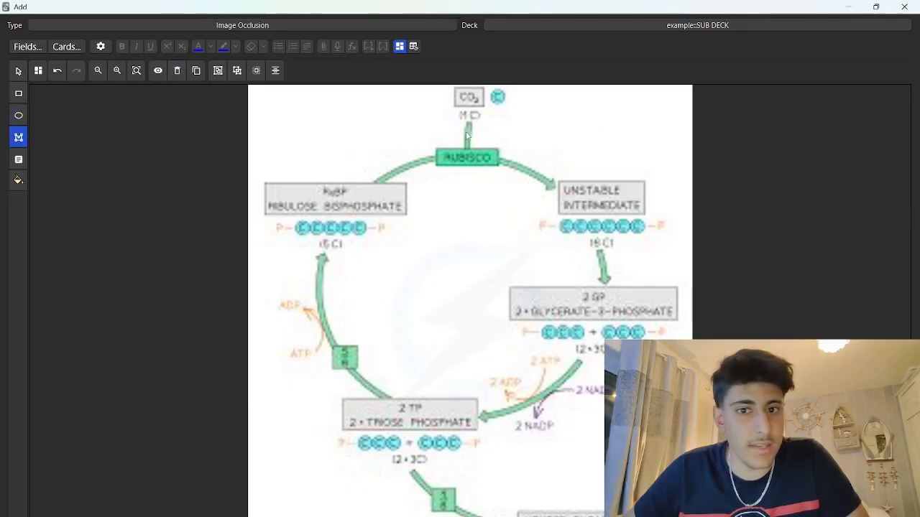
{"action": "left_click", "coordinate": [570, 145]}
{"action": "left_click", "coordinate": [538, 172]}
{"action": "left_click", "coordinate": [529, 207]}
{"action": "left_click", "coordinate": [541, 243]}
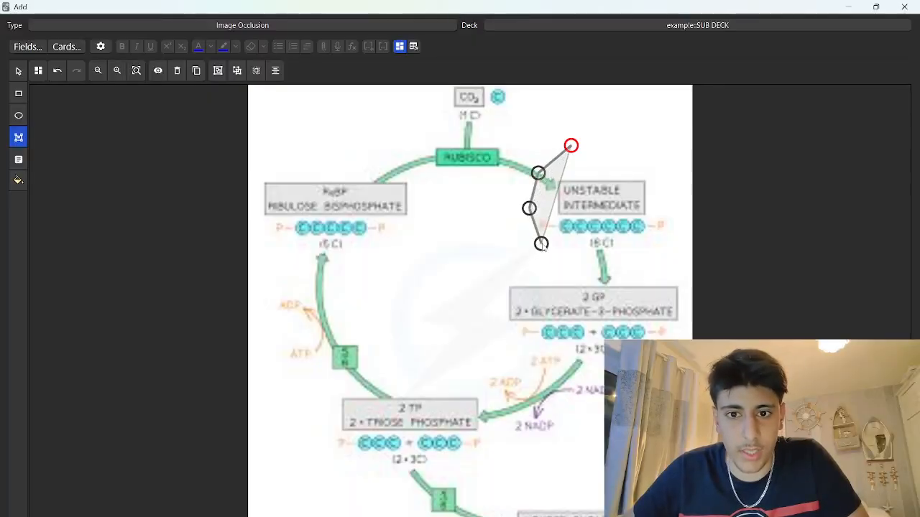
{"action": "left_click", "coordinate": [583, 246]}
{"action": "left_click", "coordinate": [644, 244]}
{"action": "left_click", "coordinate": [669, 236]}
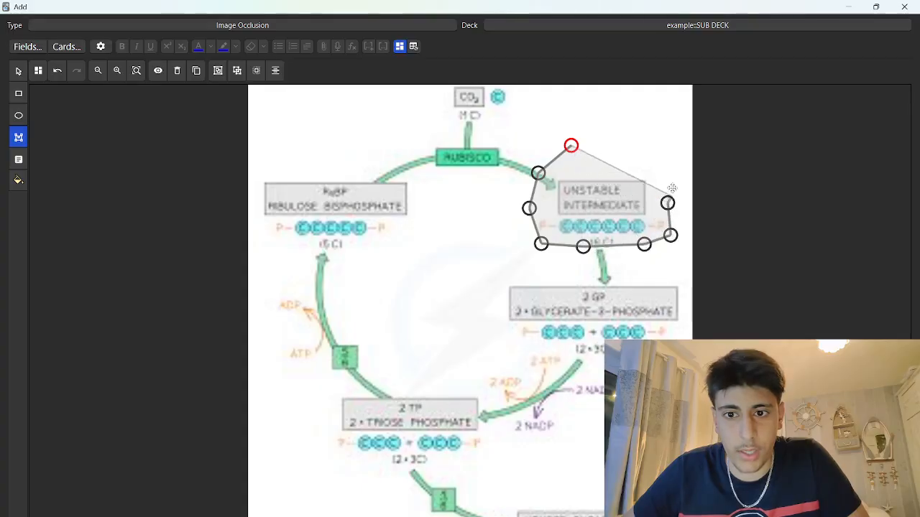
{"action": "left_click", "coordinate": [668, 202]}
{"action": "left_click", "coordinate": [670, 166]}
{"action": "left_click", "coordinate": [598, 148]}
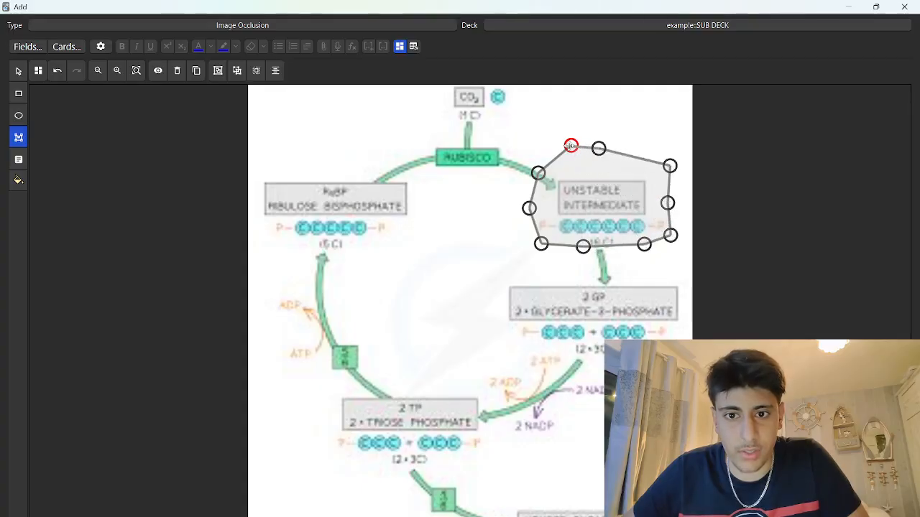
{"action": "left_click", "coordinate": [570, 146]}
- Shift the polygon mask slightly, and undo both the move and the polygon itself
{"action": "left_click_drag", "start_coordinate": [613, 190], "coordinate": [591, 172]}
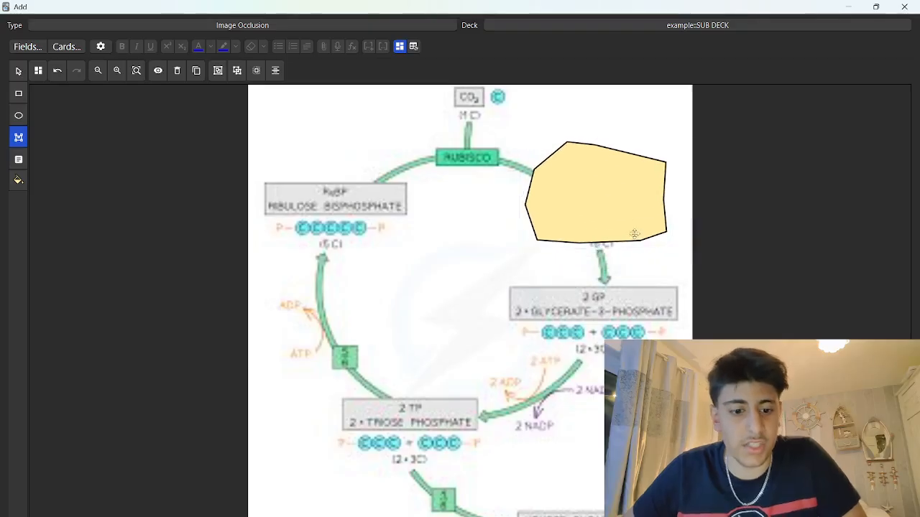
{"action": "key", "text": "ctrl+z"}
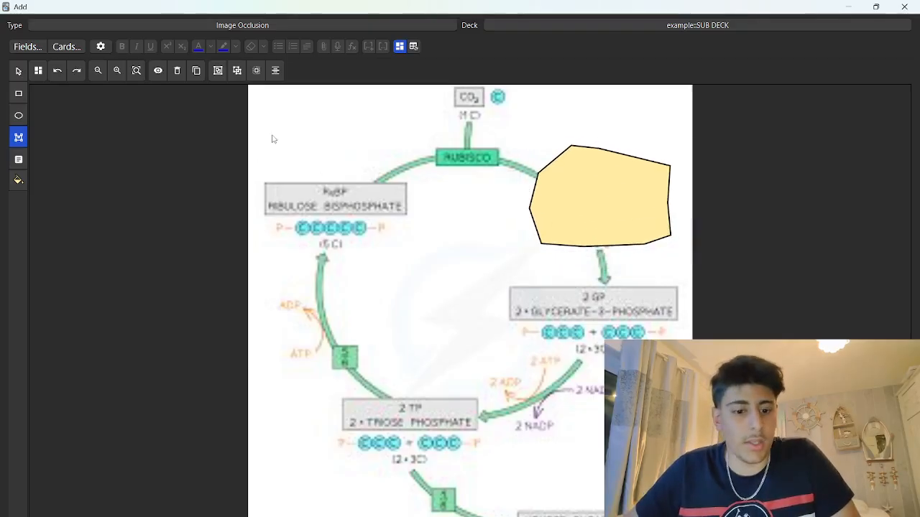
{"action": "key", "text": "ctrl+z"}
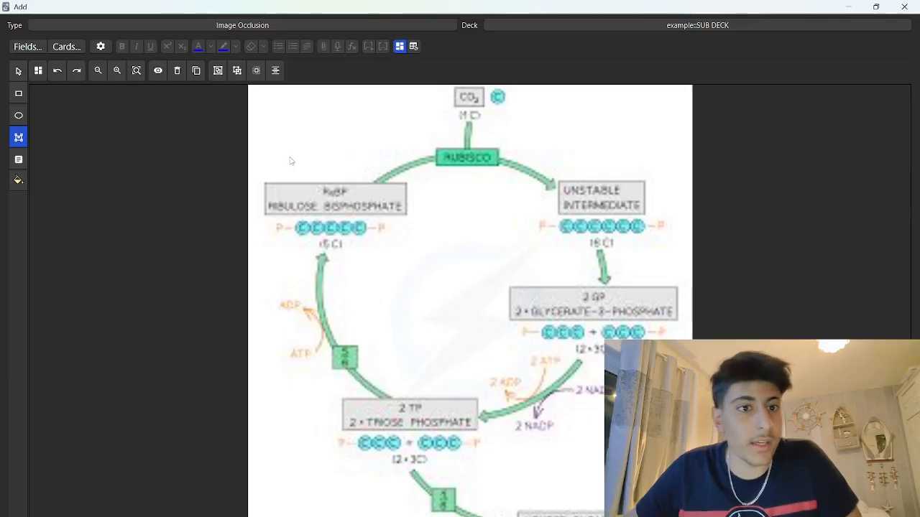
- Try a rectangle mask over the "RUBISCO" label, fill it with purple #a83eff, and undo the mask
{"action": "left_click", "coordinate": [18, 180]}
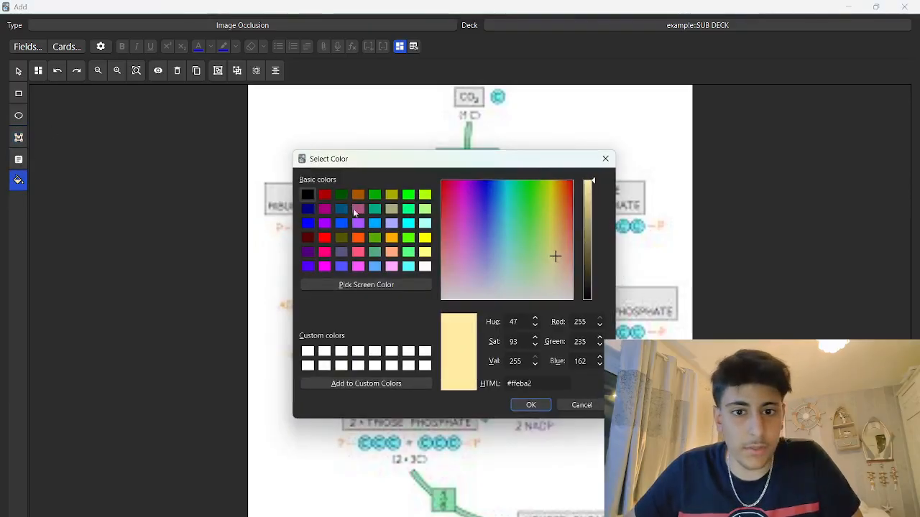
{"action": "left_click", "coordinate": [472, 208]}
{"action": "left_click", "coordinate": [531, 404]}
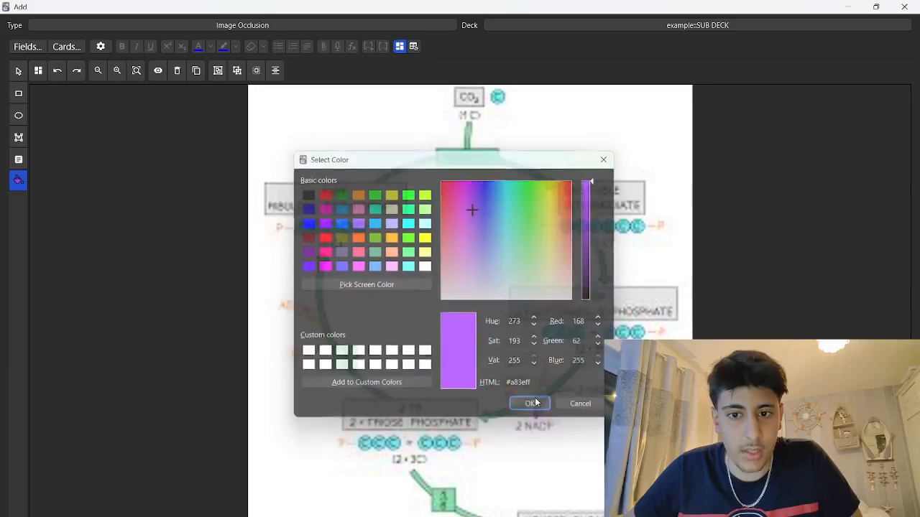
{"action": "left_click", "coordinate": [19, 93]}
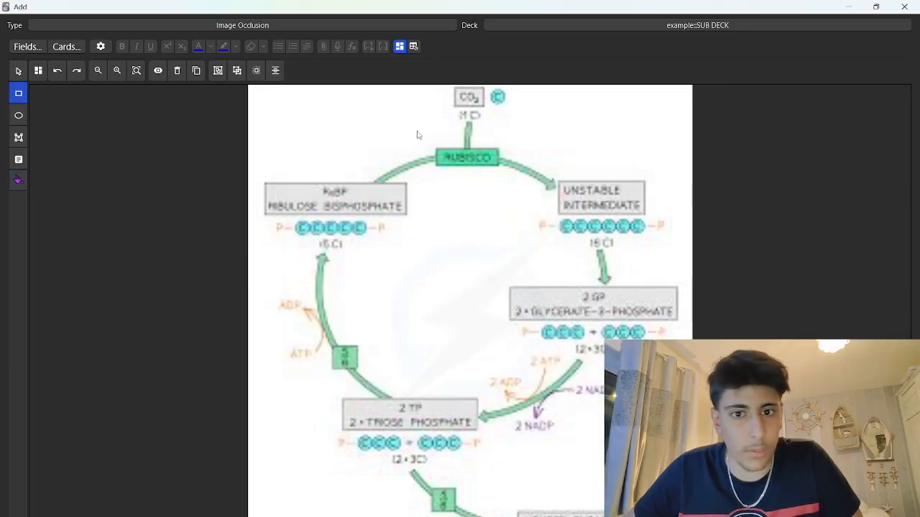
{"action": "left_click_drag", "start_coordinate": [430, 115], "coordinate": [536, 183]}
{"action": "left_click", "coordinate": [20, 179]}
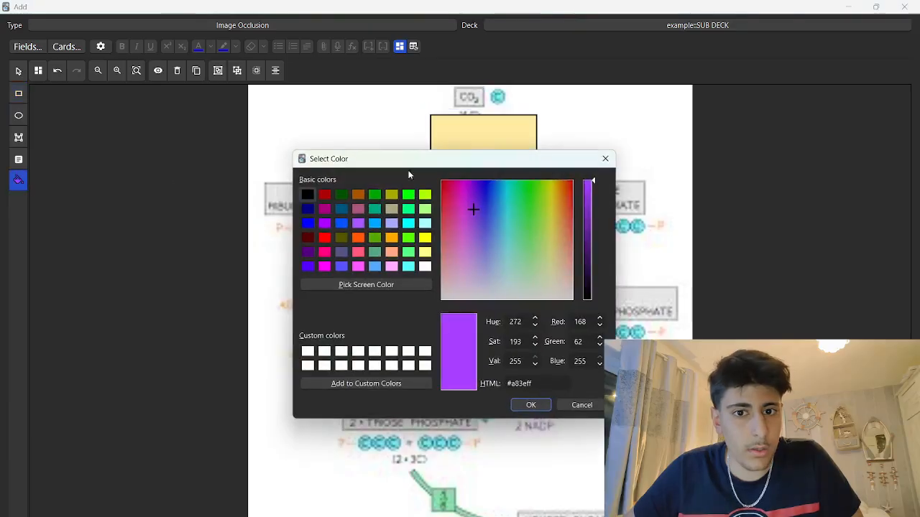
{"action": "left_click", "coordinate": [531, 405]}
{"action": "left_click", "coordinate": [484, 158]}
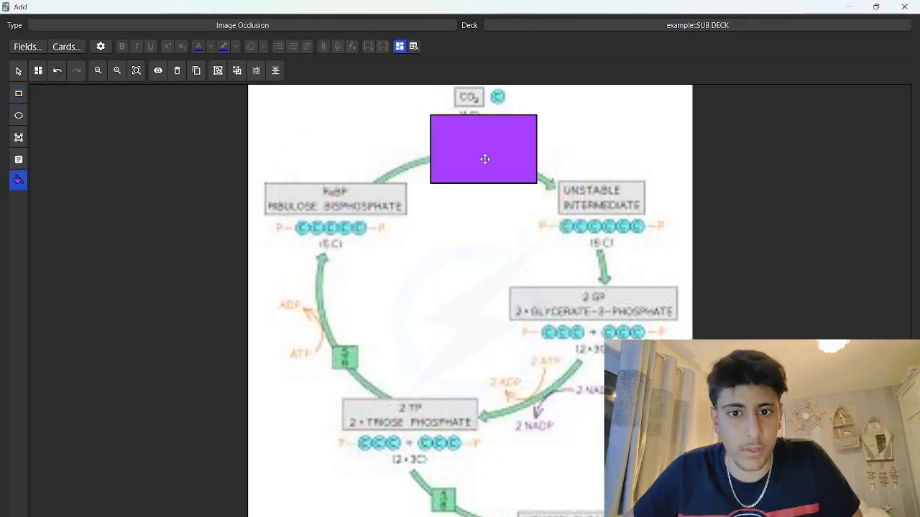
{"action": "key", "text": "ctrl+z"}
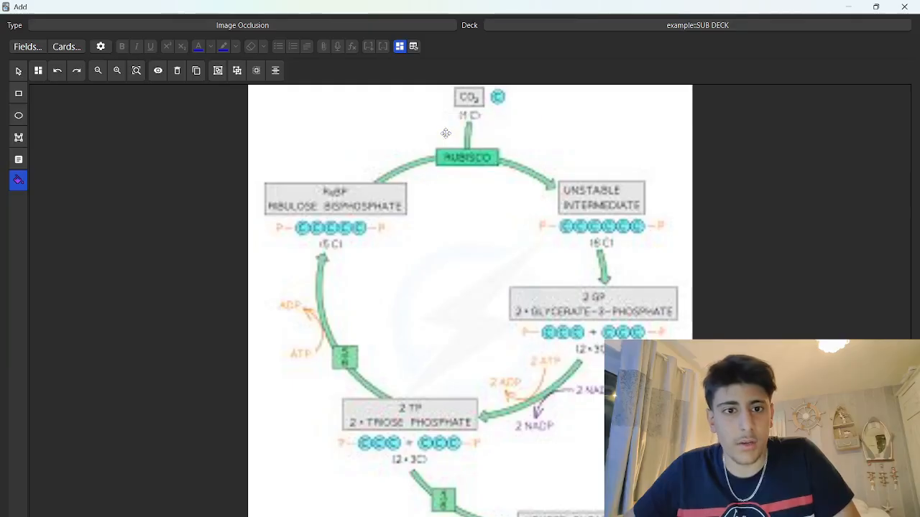
- Draw a rectangle mask tightly over the "RUBISCO" label, add the image occlusion note, and close the note editor
{"action": "left_click", "coordinate": [19, 94]}
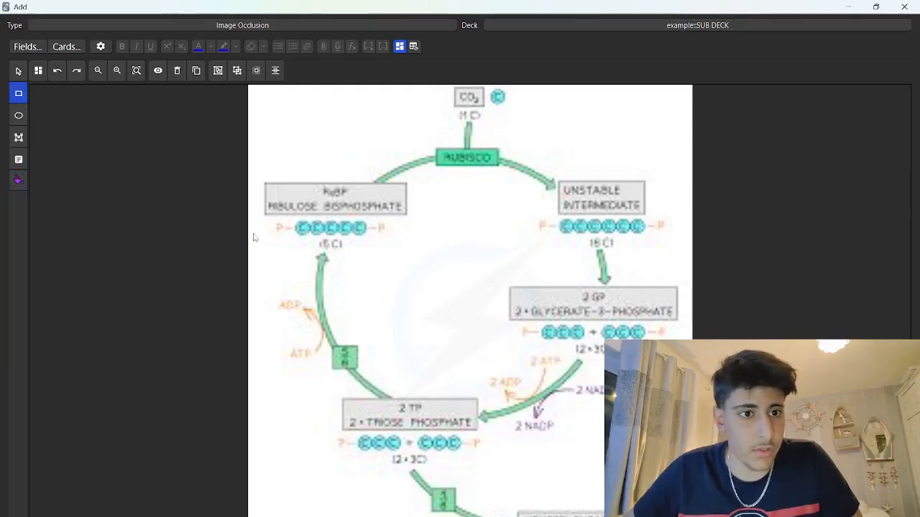
{"action": "left_click_drag", "start_coordinate": [511, 165], "coordinate": [417, 137]}
{"action": "key", "text": "ctrl+z"}
{"action": "mouse_move", "coordinate": [505, 173]}
{"action": "left_mouse_down"}
{"action": "mouse_move", "coordinate": [475, 150]}
{"action": "mouse_move", "coordinate": [421, 138]}
{"action": "left_mouse_up"}
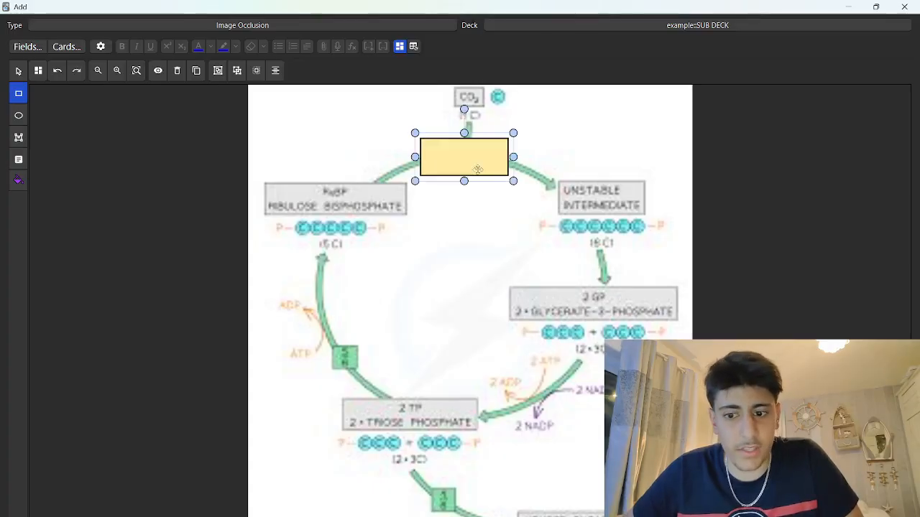
{"action": "key", "text": "ctrl+Return"}
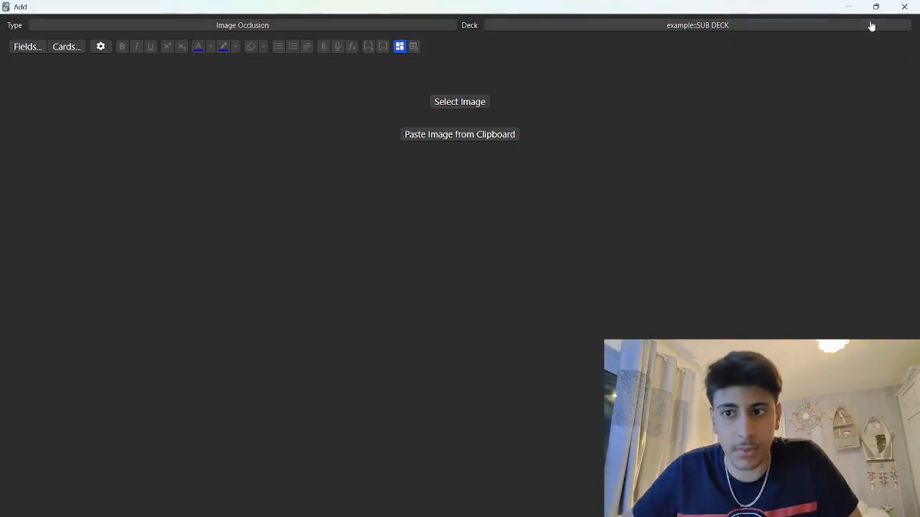
{"action": "left_click", "coordinate": [904, 6]}
- Study the image occlusion card in SUB DECK, revealing the masked label and grading the card
{"action": "left_click", "coordinate": [521, 119]}
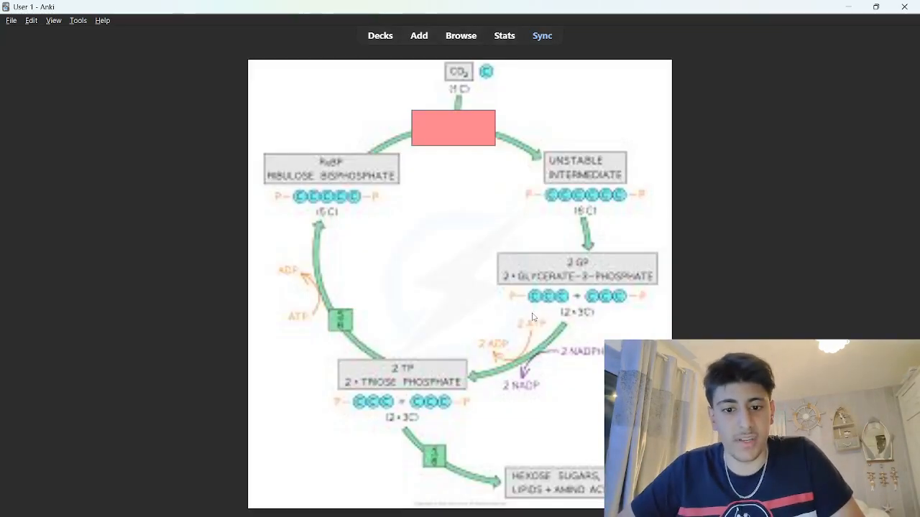
{"action": "key", "text": "space"}
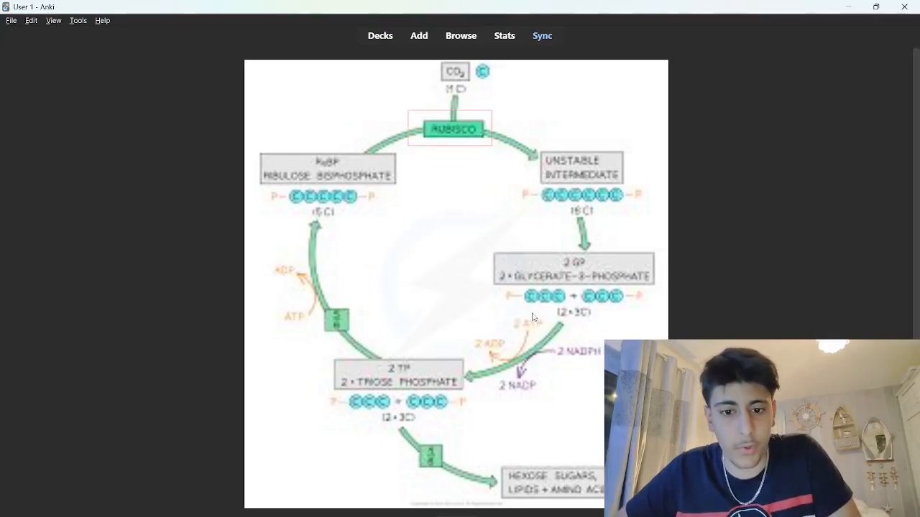
{"action": "key", "text": "space"}
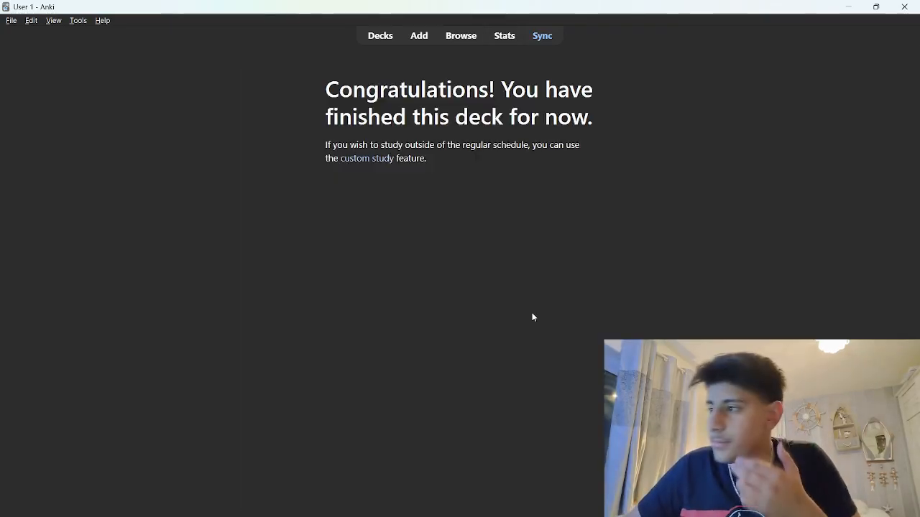
- Browse the cards of SUB DECK, viewing the Basic, Image Occlusion and Cloze cards in turn
{"action": "left_click", "coordinate": [376, 47]}
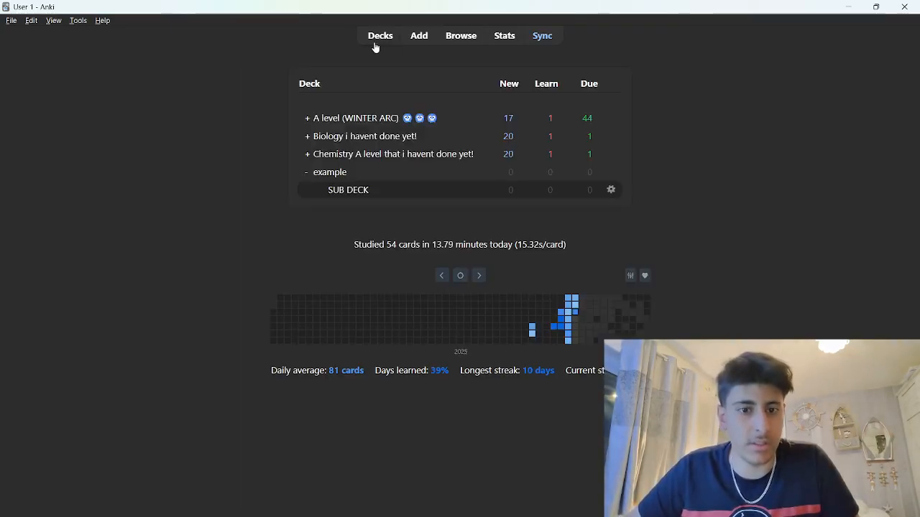
{"action": "left_click", "coordinate": [362, 190]}
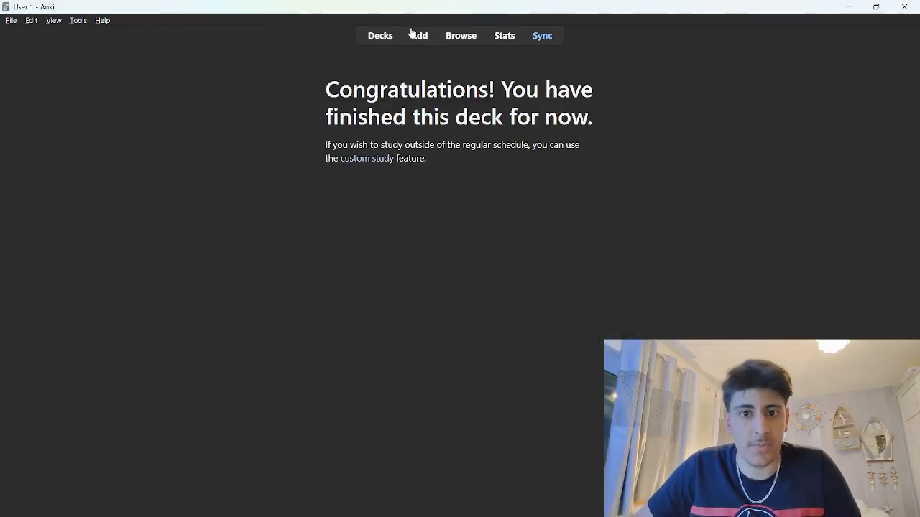
{"action": "left_click", "coordinate": [450, 39]}
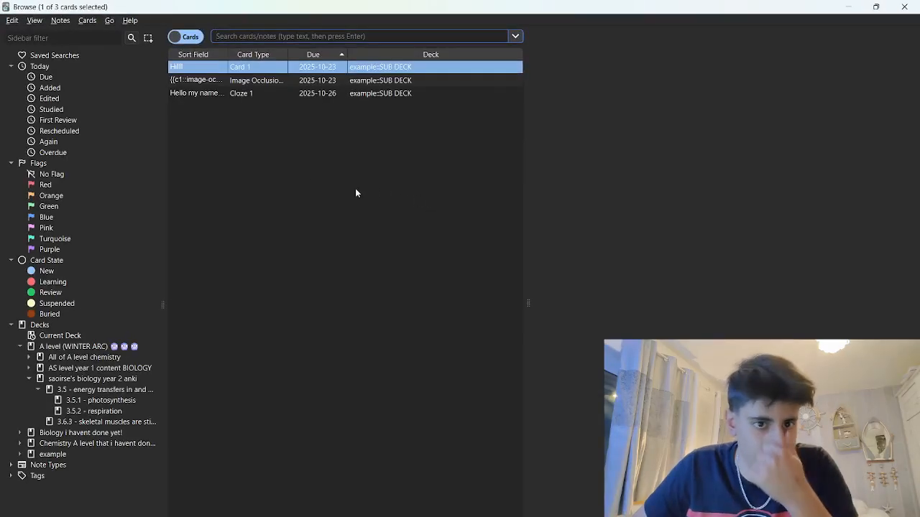
{"action": "left_click", "coordinate": [262, 82]}
{"action": "key", "text": "Down"}
{"action": "key", "text": "Up"}
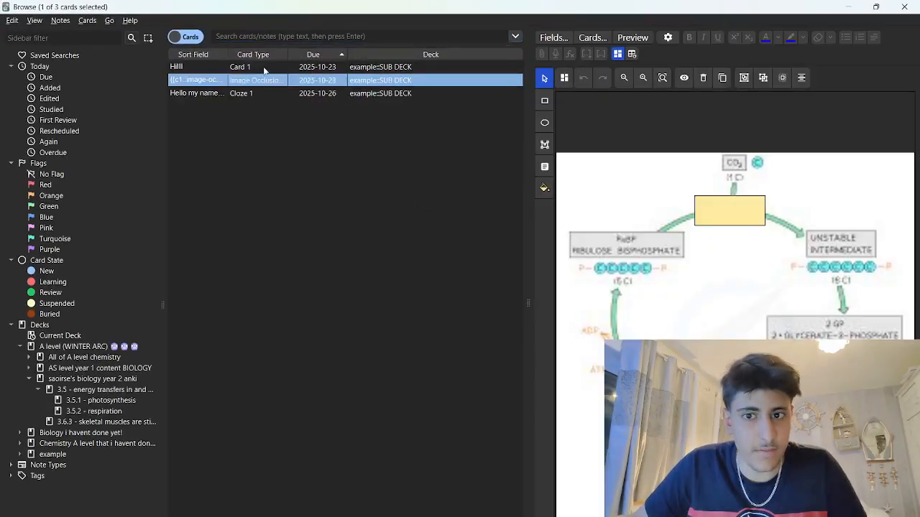
{"action": "key", "text": "Up"}
{"action": "key", "text": "Down"}
{"action": "key", "text": "Down"}
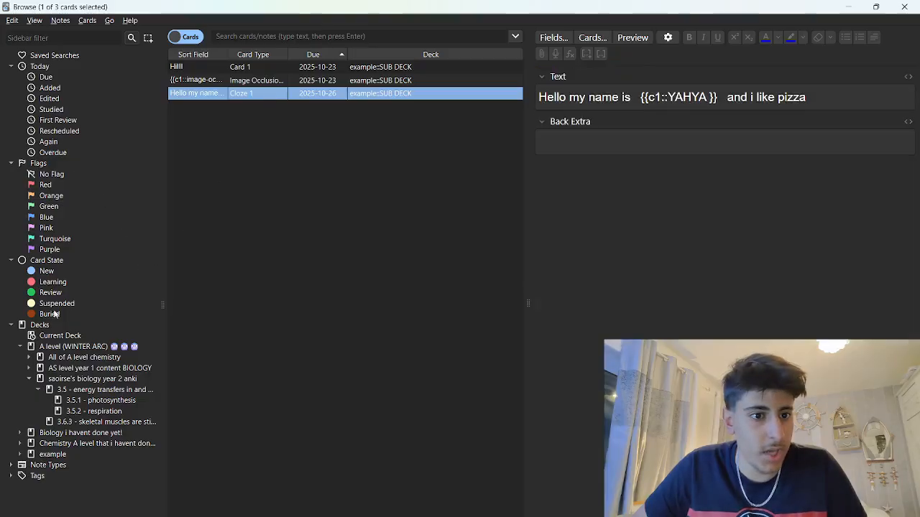
- Filter the browser by the Buried, Suspended, Review, Learning and New card states, look through the new cards, and close the browser
{"action": "left_click", "coordinate": [55, 314]}
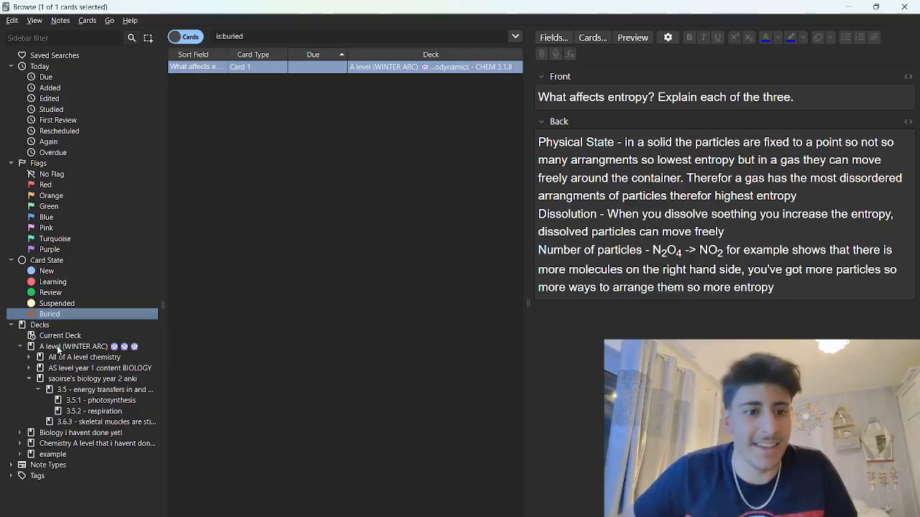
{"action": "left_click", "coordinate": [48, 303]}
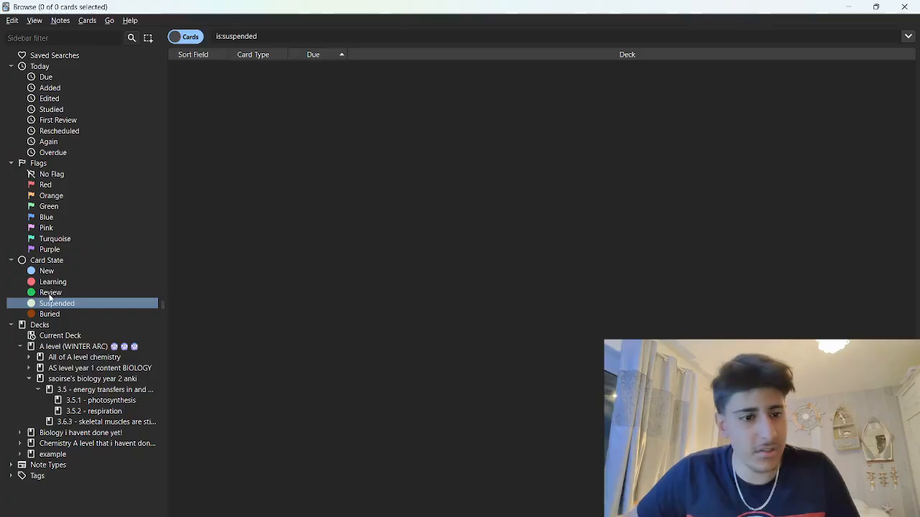
{"action": "left_click", "coordinate": [47, 293]}
{"action": "left_click", "coordinate": [50, 282]}
{"action": "left_click", "coordinate": [46, 272]}
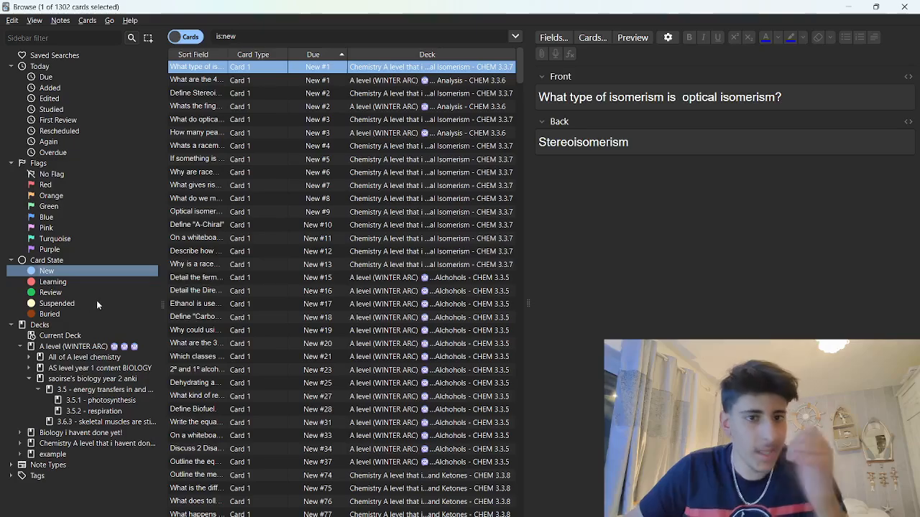
{"action": "scroll", "coordinate": [271, 308], "scroll_direction": "down", "scroll_amount": 13}
{"action": "scroll", "coordinate": [268, 306], "scroll_direction": "down", "scroll_amount": 9}
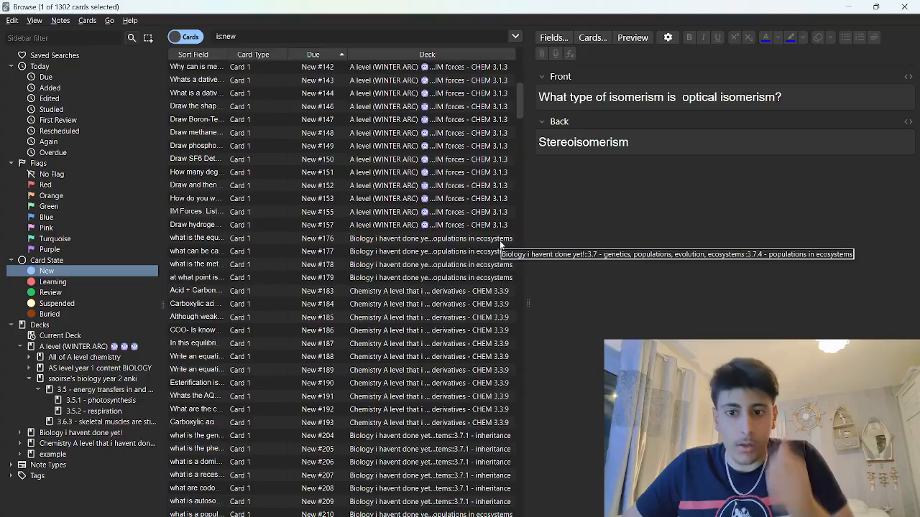
{"action": "left_click", "coordinate": [903, 7]}
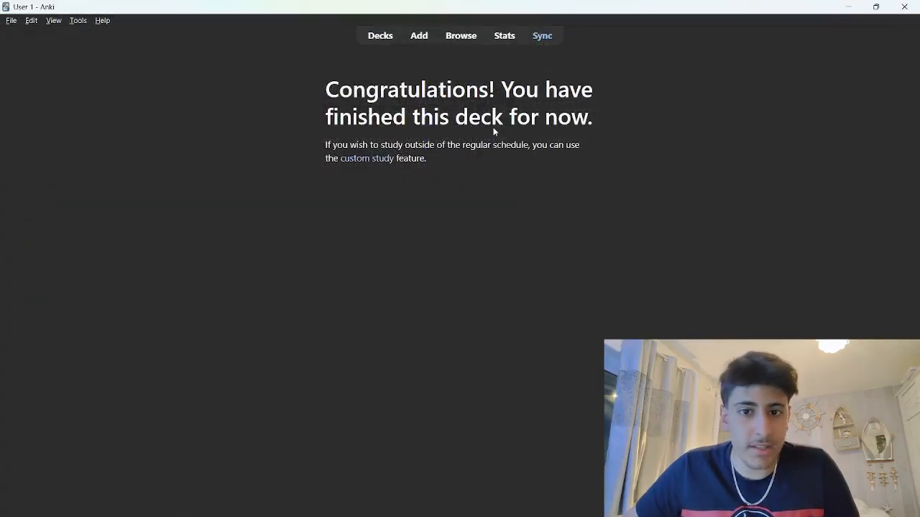
- Delete SUB DECK and its parent deck "example" from the deck list
{"action": "left_click", "coordinate": [375, 35]}
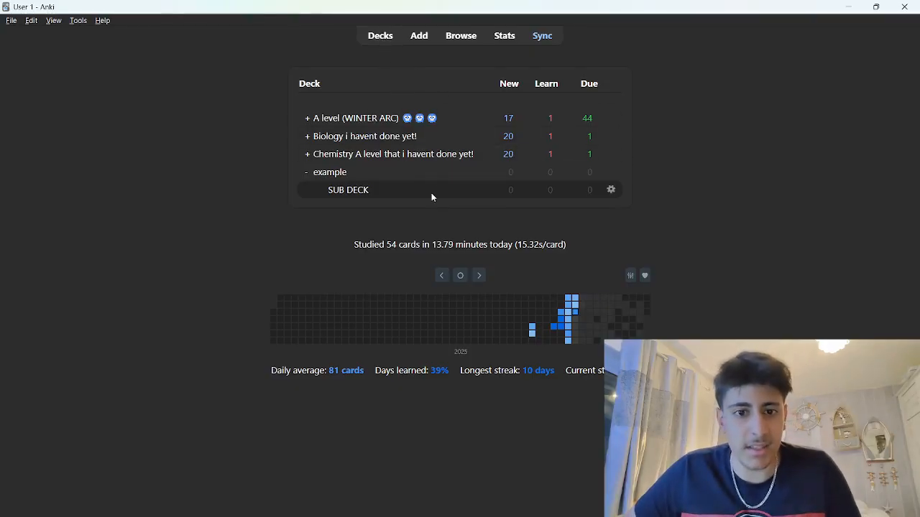
{"action": "left_click", "coordinate": [611, 189]}
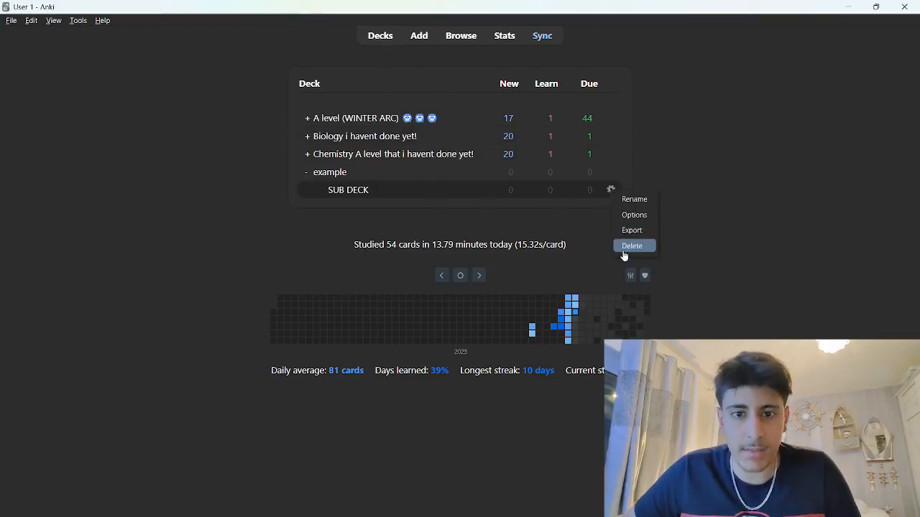
{"action": "left_click", "coordinate": [623, 253]}
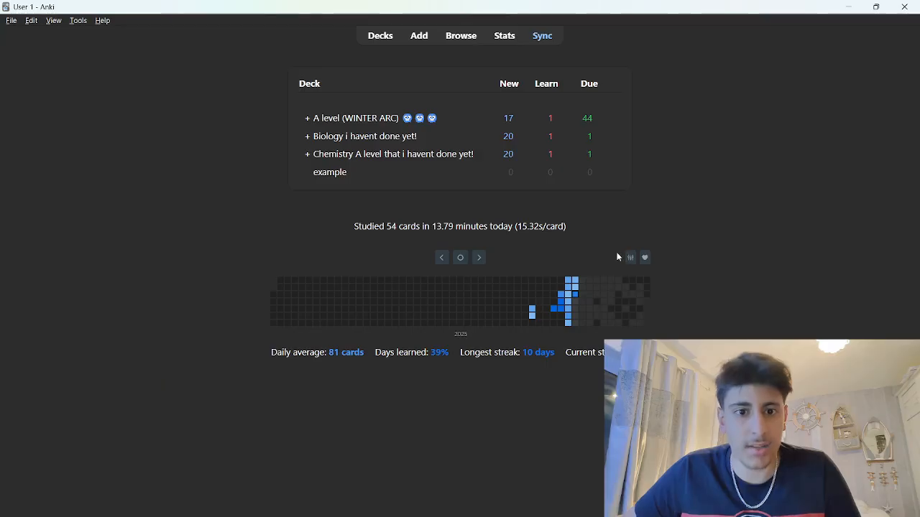
{"action": "left_click", "coordinate": [612, 171]}
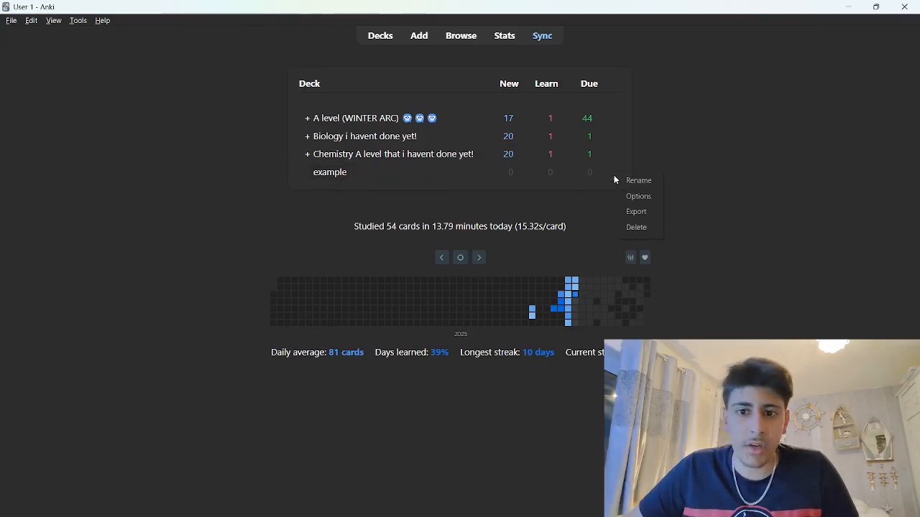
{"action": "left_click", "coordinate": [626, 227]}
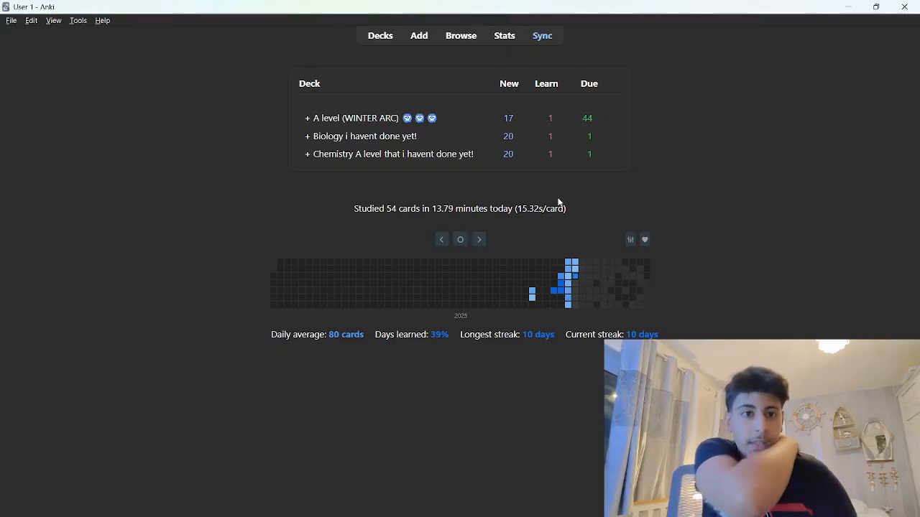
- Open the program preferences at the appearance settings
{"action": "left_click", "coordinate": [77, 21]}
{"action": "mouse_move", "coordinate": [60, 23]}
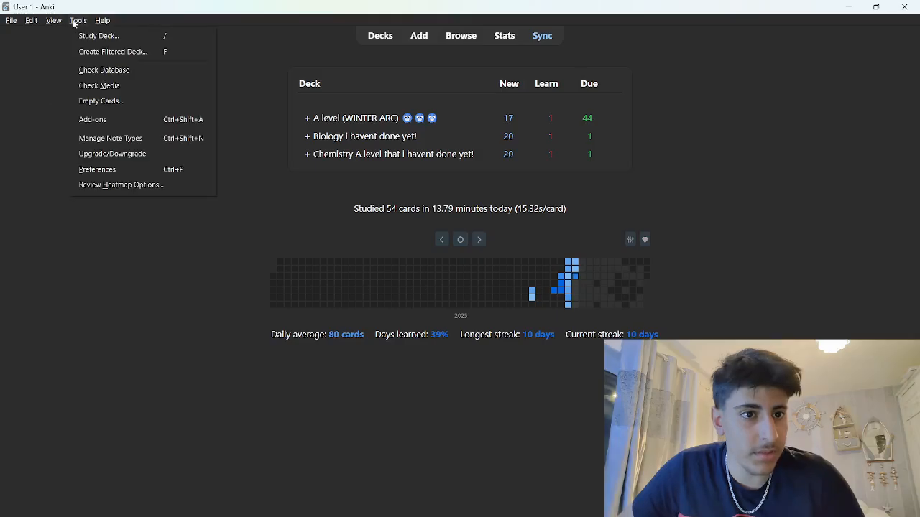
{"action": "left_click", "coordinate": [102, 169]}
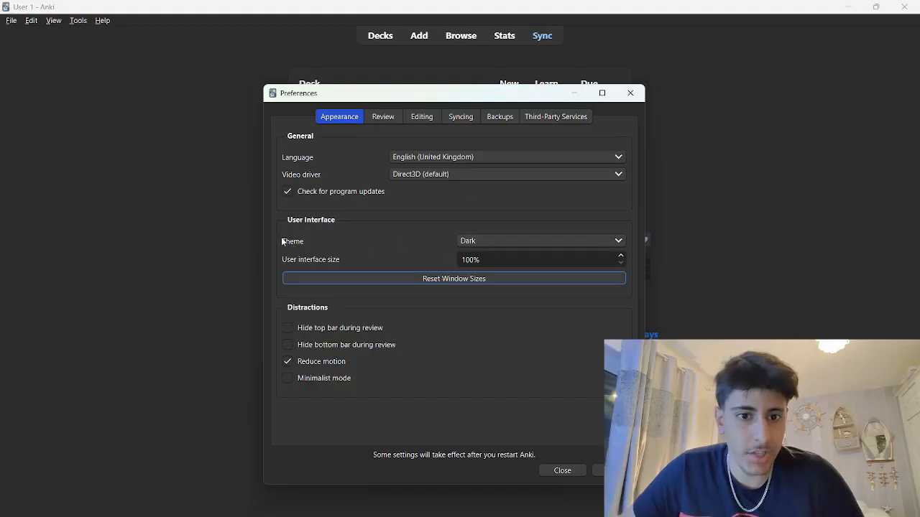
- Try the Follow System and Light interface themes
{"action": "left_click", "coordinate": [524, 252]}
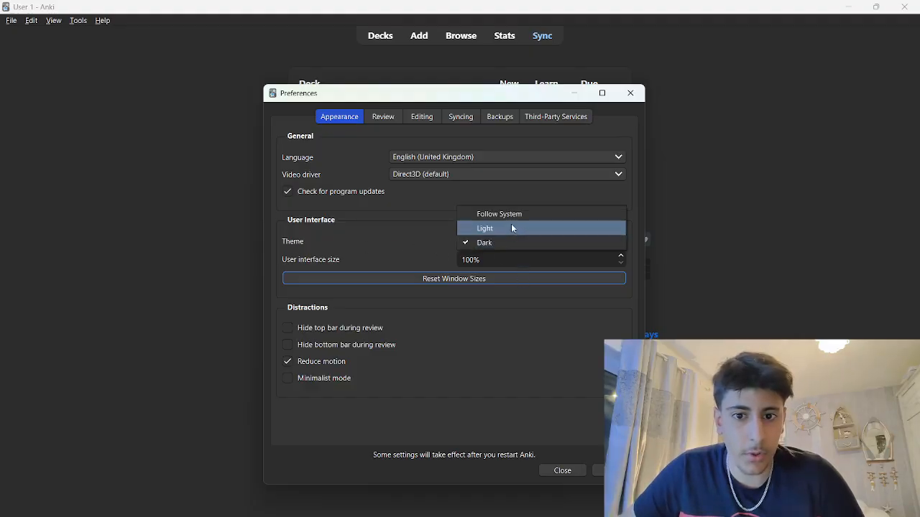
{"action": "left_click", "coordinate": [511, 216]}
{"action": "left_click", "coordinate": [505, 252]}
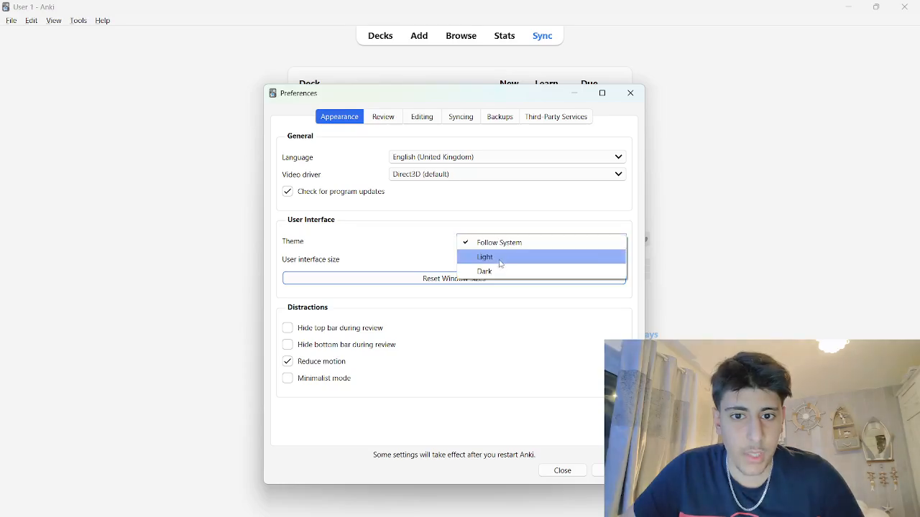
{"action": "left_click", "coordinate": [506, 254]}
{"action": "left_click", "coordinate": [506, 248]}
{"action": "left_click", "coordinate": [503, 257]}
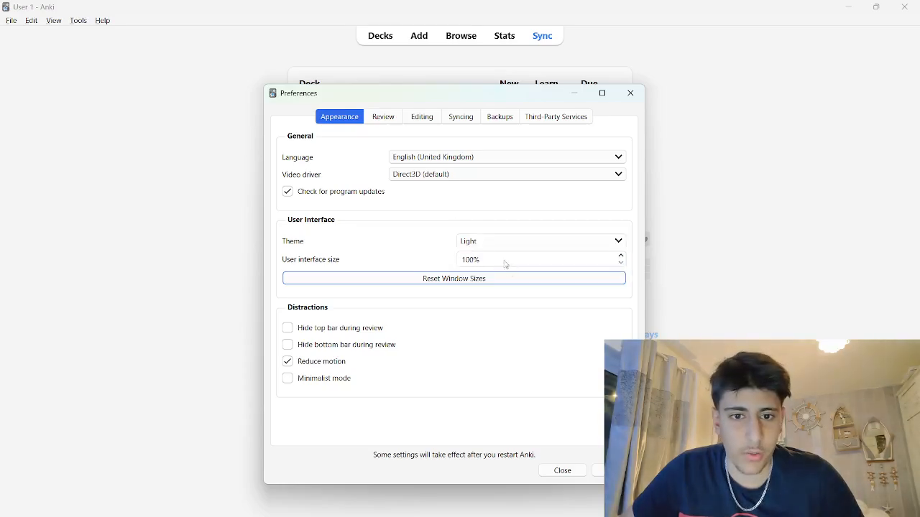
- Set the user interface size to 130% with the Dark theme, close the preferences, and acknowledge the restart notice
{"action": "left_click", "coordinate": [622, 257]}
{"action": "left_click", "coordinate": [622, 257]}
{"action": "left_click", "coordinate": [622, 257]}
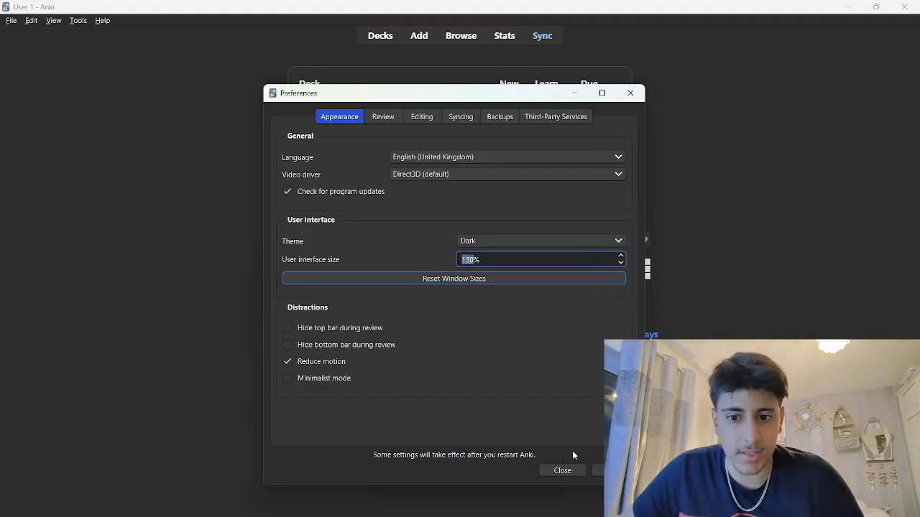
{"action": "left_click", "coordinate": [563, 471]}
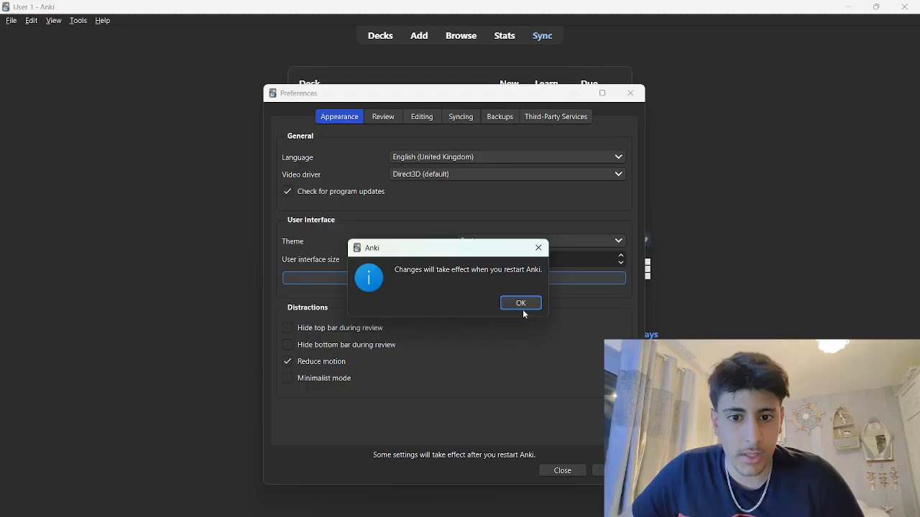
{"action": "left_click", "coordinate": [521, 303]}
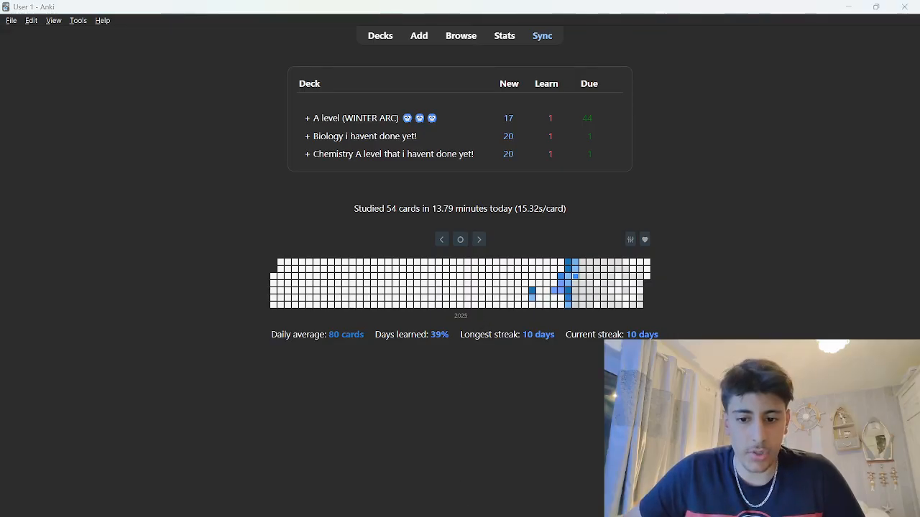
- Switch to the Chrome browser, search Google for "ankiweb heatmap", and open the Review Heatmap page on AnkiWeb
{"action": "mouse_move", "coordinate": [594, 516]}
{"action": "left_click", "coordinate": [538, 506]}
{"action": "left_click", "coordinate": [327, 37]}
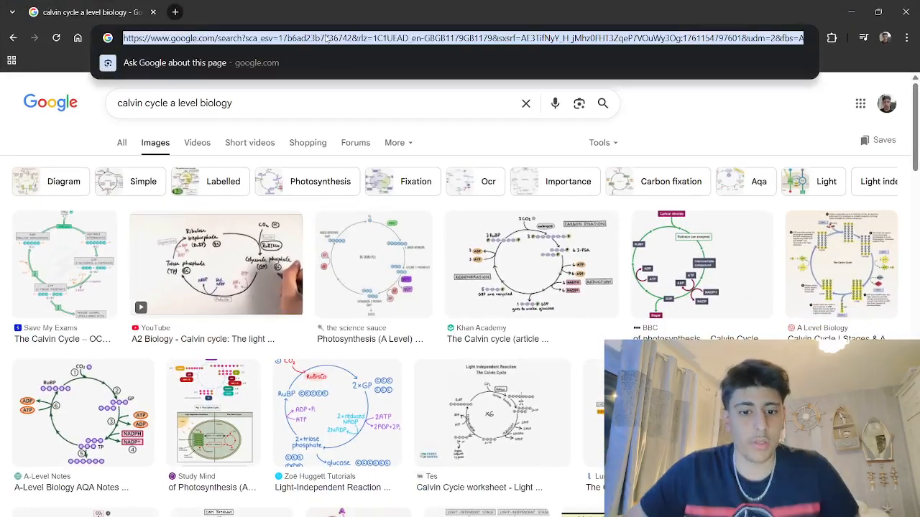
{"action": "type", "text": "ankiweb heatmap"}
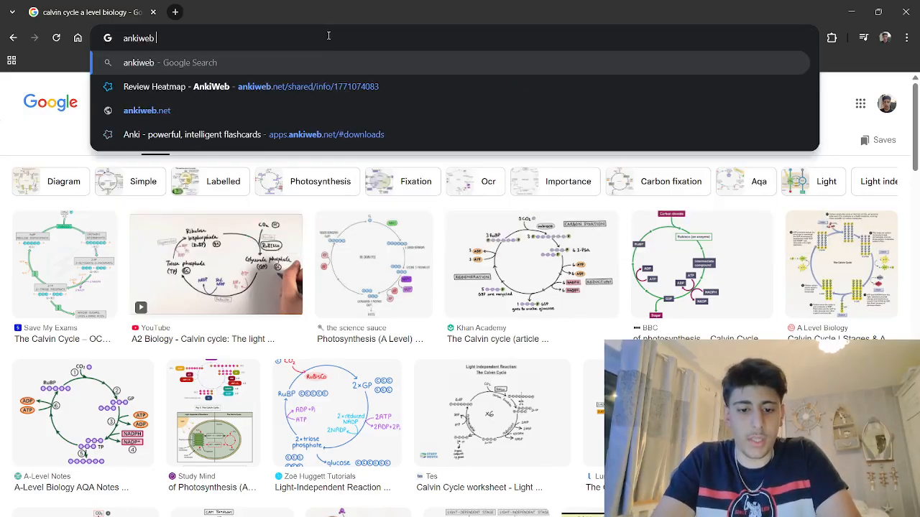
{"action": "key", "text": "Return"}
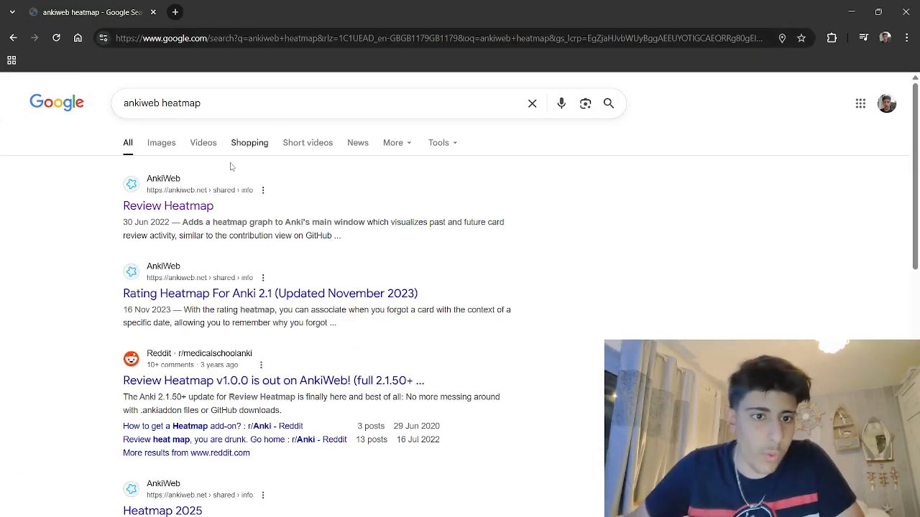
{"action": "left_click", "coordinate": [162, 210]}
{"action": "scroll", "coordinate": [215, 251], "scroll_direction": "down", "scroll_amount": 20}
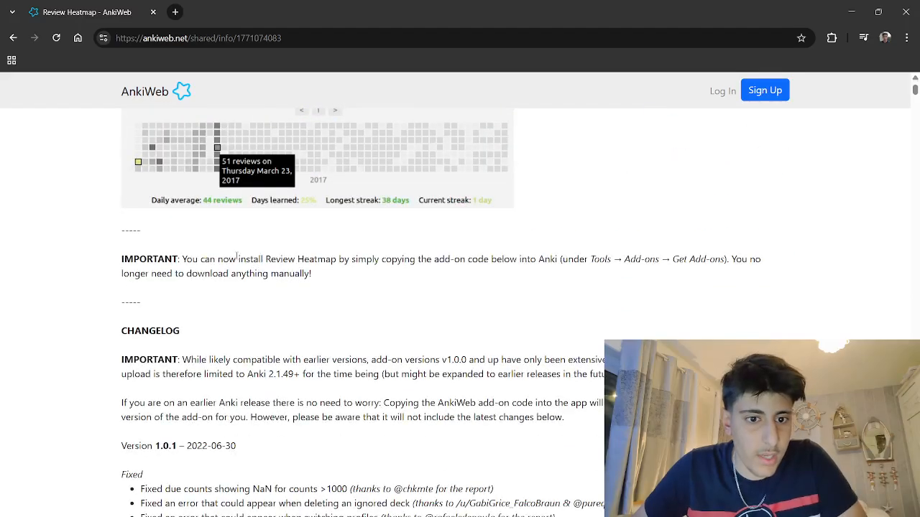
{"action": "scroll", "coordinate": [237, 242], "scroll_direction": "down", "scroll_amount": 5}
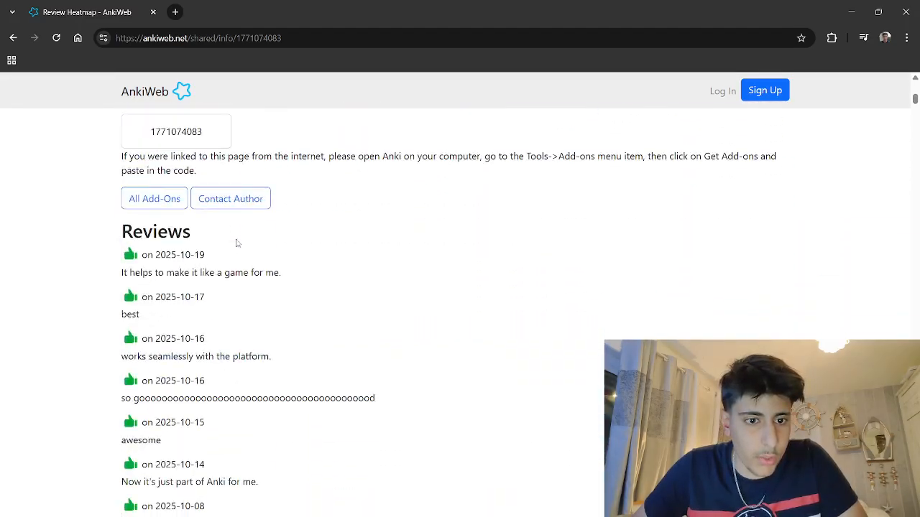
{"action": "scroll", "coordinate": [216, 251], "scroll_direction": "up", "scroll_amount": 3}
{"action": "double_click", "coordinate": [178, 369]}
{"action": "right_click", "coordinate": [179, 375]}
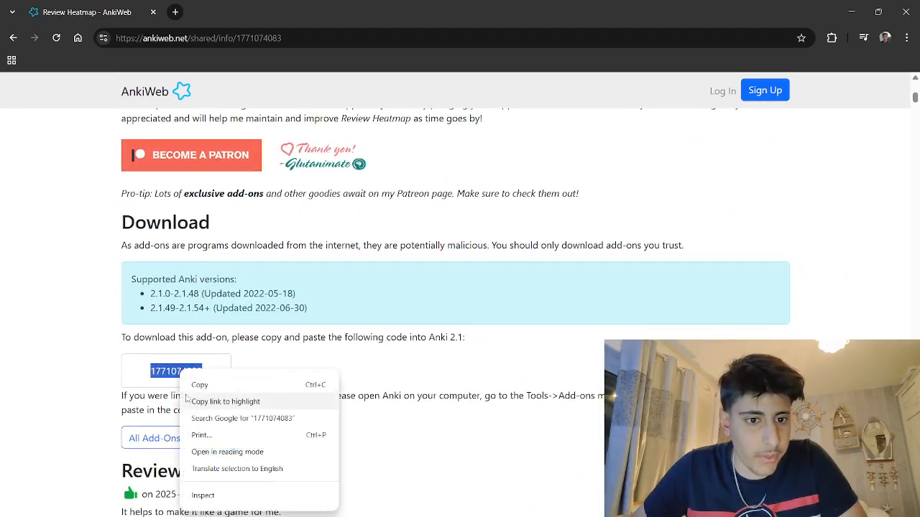
{"action": "left_click", "coordinate": [199, 382]}
{"action": "left_click", "coordinate": [851, 11]}
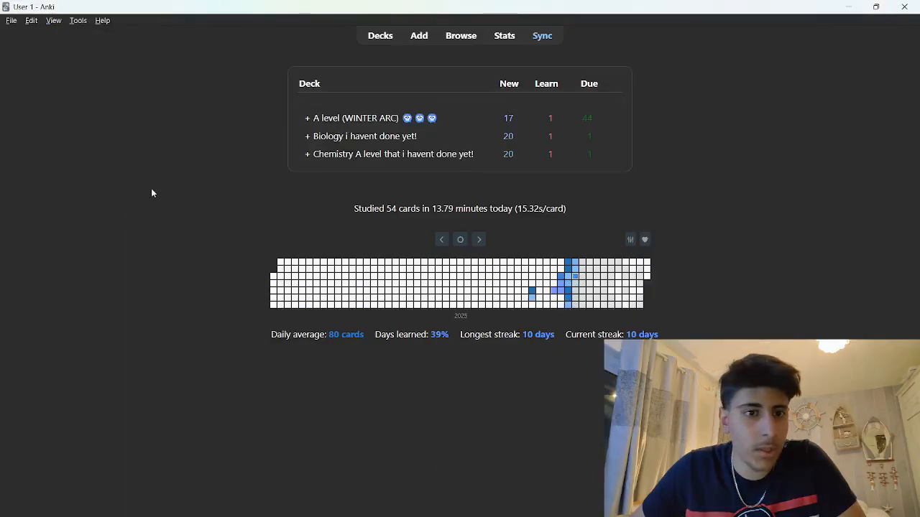
{"action": "left_click", "coordinate": [78, 20]}
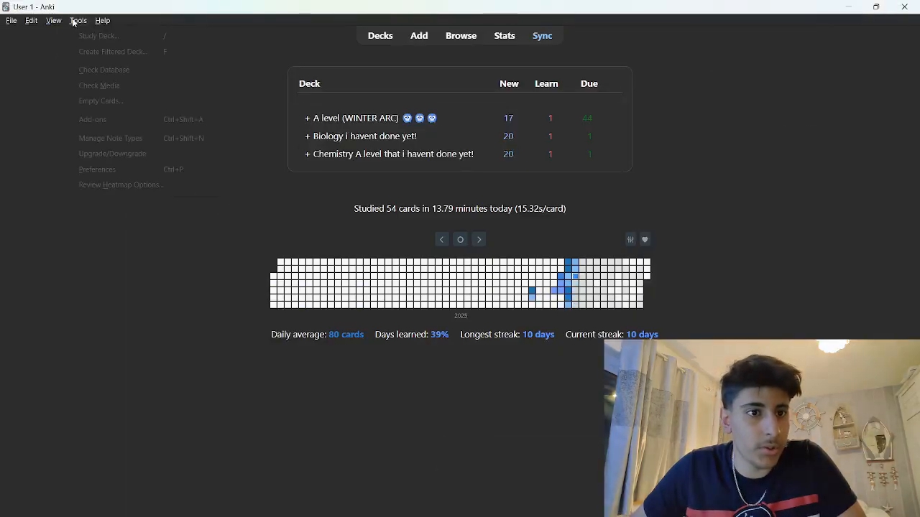
{"action": "left_click", "coordinate": [94, 118]}
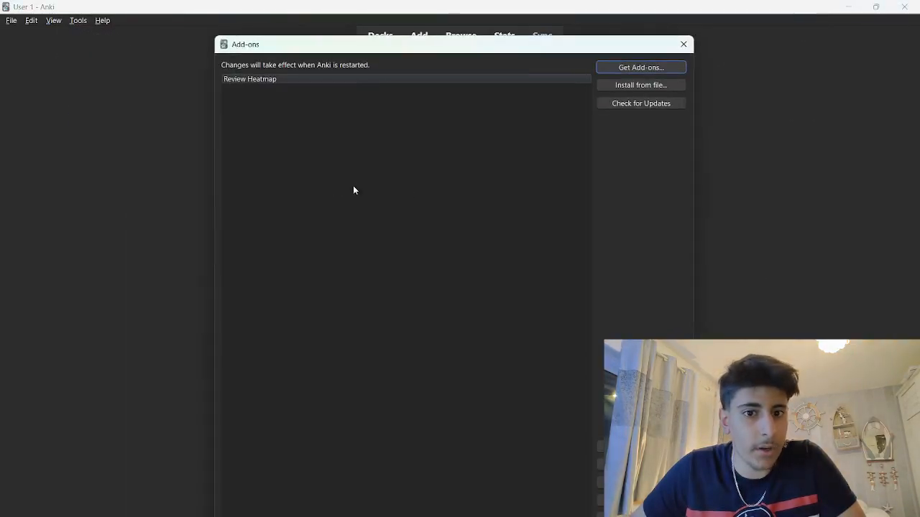
{"action": "left_click", "coordinate": [646, 70]}
{"action": "type", "text": "v"}
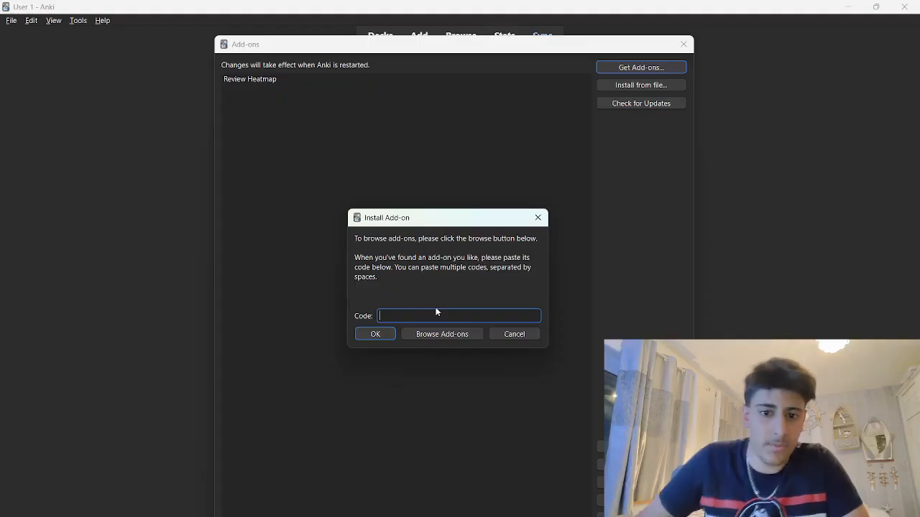
{"action": "right_click", "coordinate": [421, 321]}
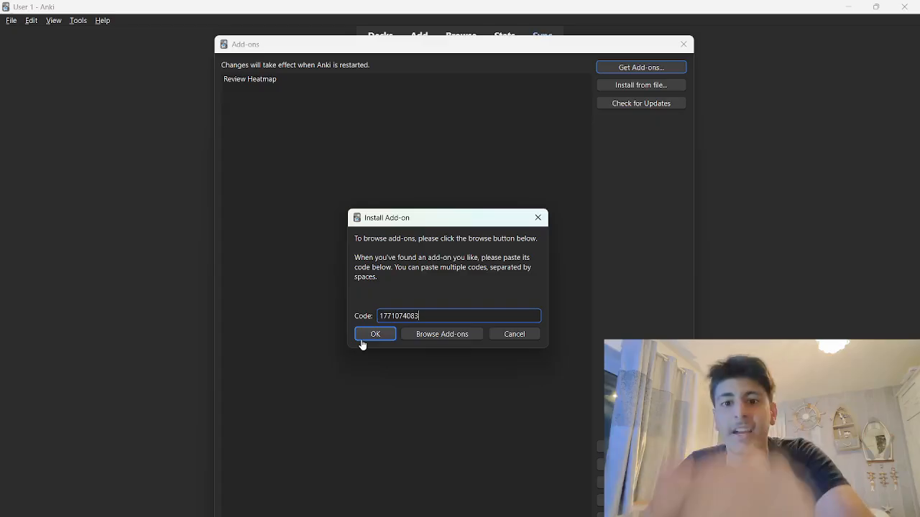
{"action": "left_click", "coordinate": [500, 342]}
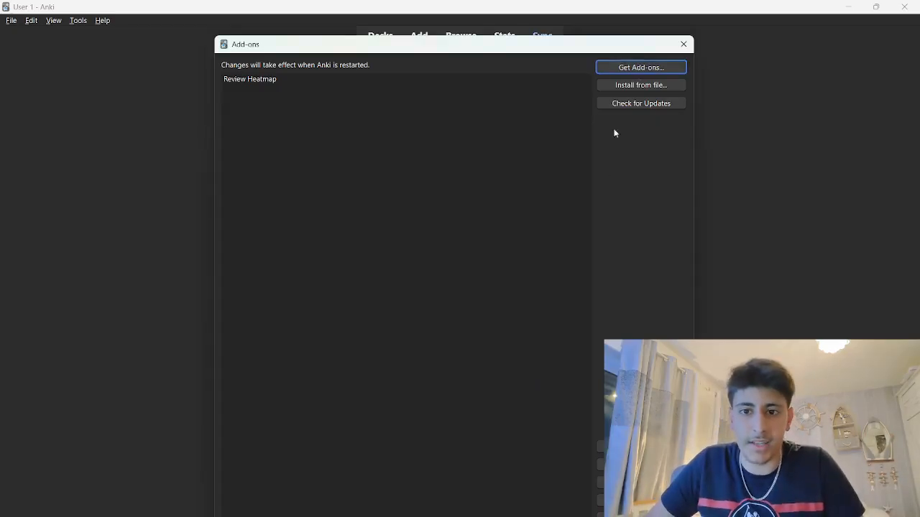
{"action": "left_click", "coordinate": [684, 44]}
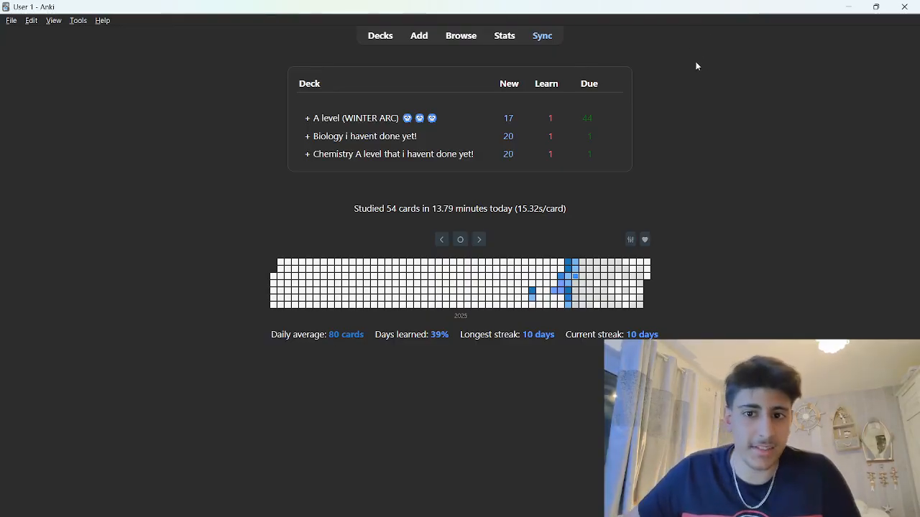
- Open the options for the A level (WINTER ARC) deck in a maximized window and look through the preset's settings
{"action": "left_click", "coordinate": [611, 121]}
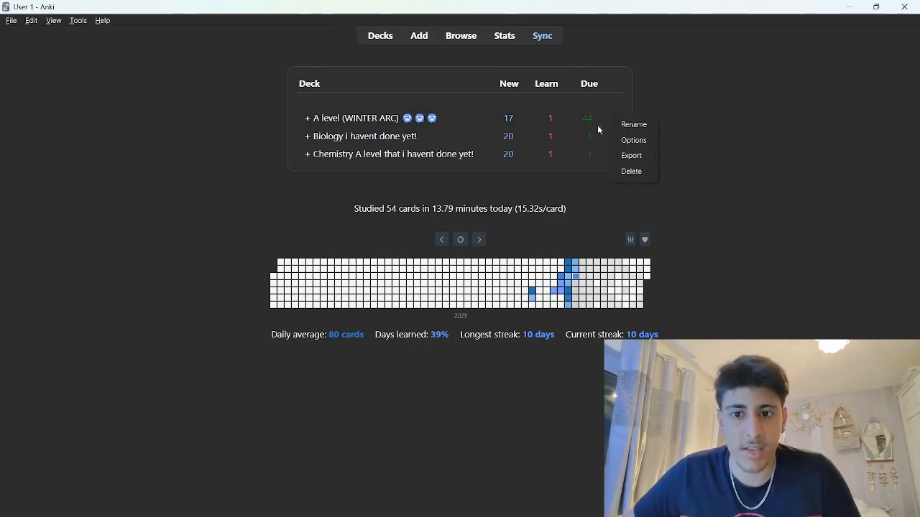
{"action": "left_click", "coordinate": [564, 189]}
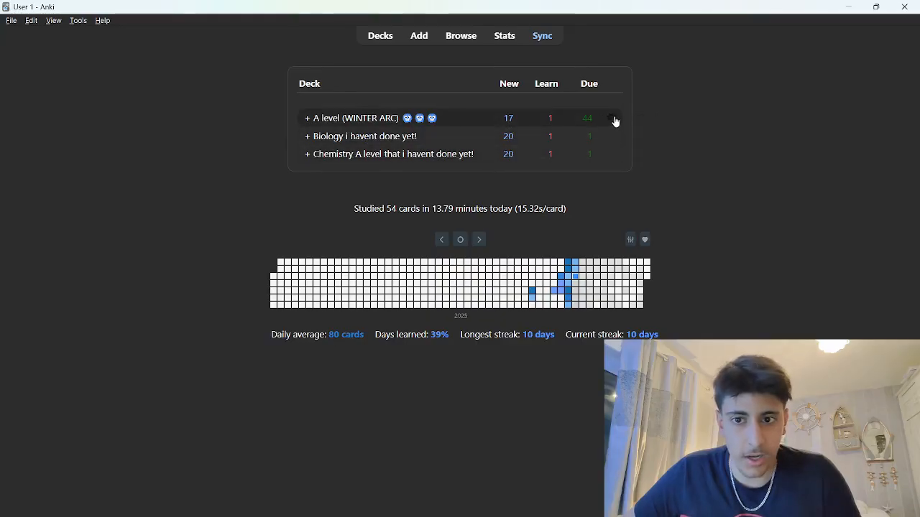
{"action": "left_click", "coordinate": [611, 121]}
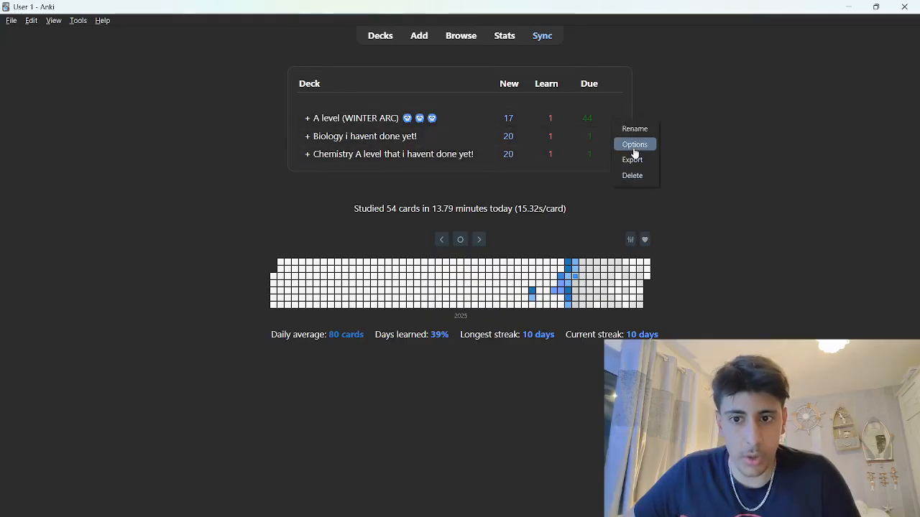
{"action": "left_click", "coordinate": [638, 144]}
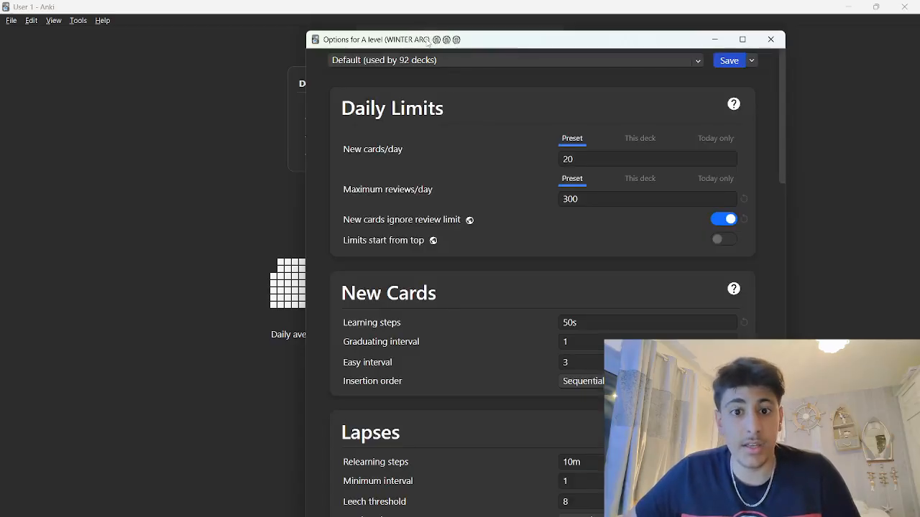
{"action": "left_click_drag", "start_coordinate": [427, 40], "coordinate": [316, 46]}
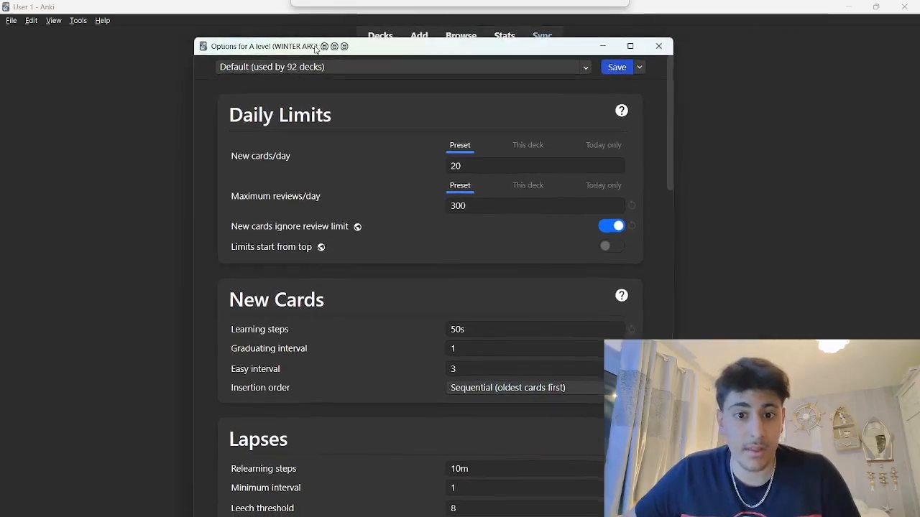
{"action": "left_click", "coordinate": [631, 46]}
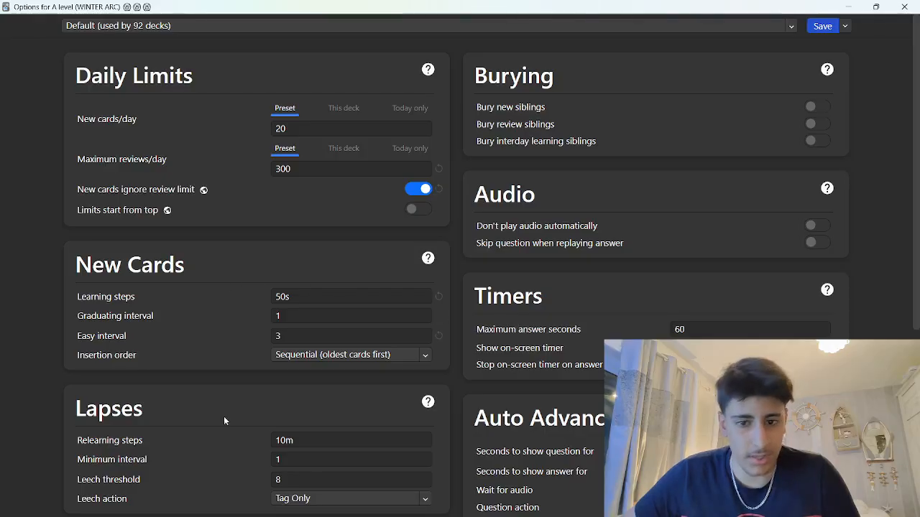
{"action": "scroll", "coordinate": [465, 426], "scroll_direction": "down", "scroll_amount": 2}
{"action": "scroll", "coordinate": [555, 420], "scroll_direction": "down", "scroll_amount": 3}
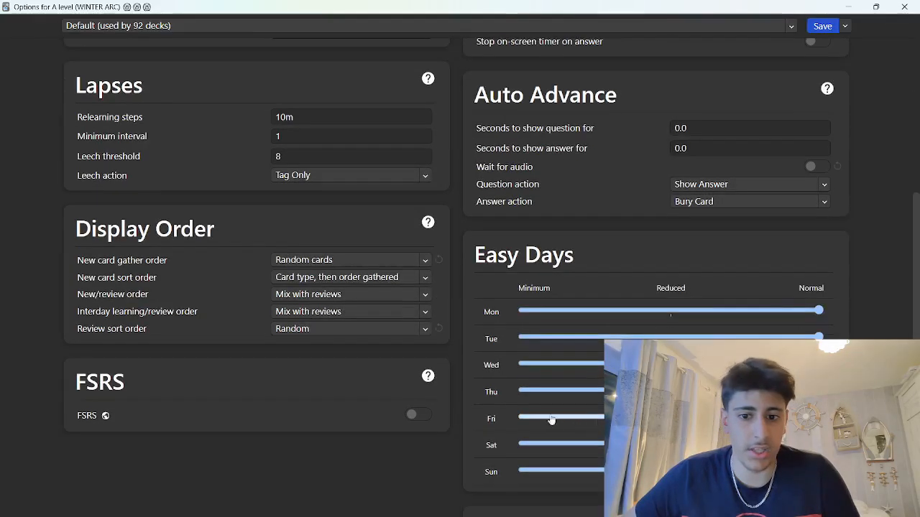
{"action": "scroll", "coordinate": [115, 382], "scroll_direction": "down", "scroll_amount": 2}
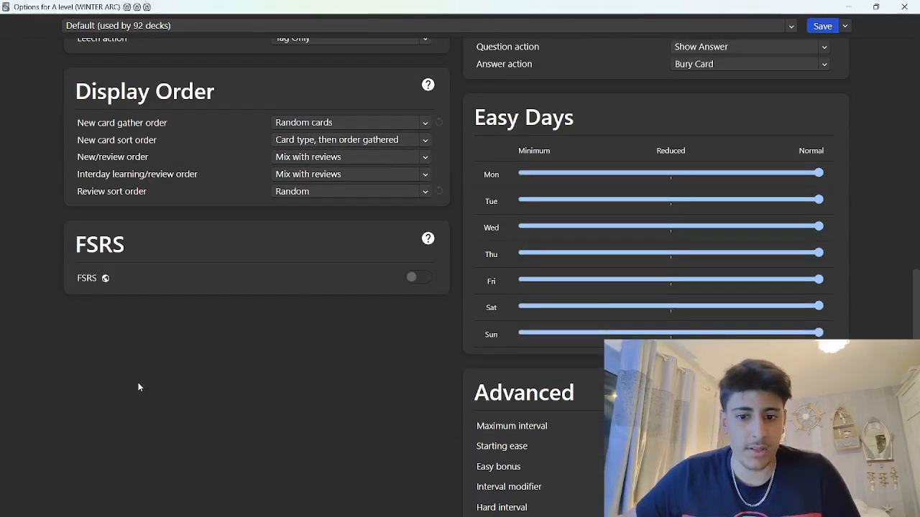
{"action": "scroll", "coordinate": [563, 402], "scroll_direction": "up", "scroll_amount": 7}
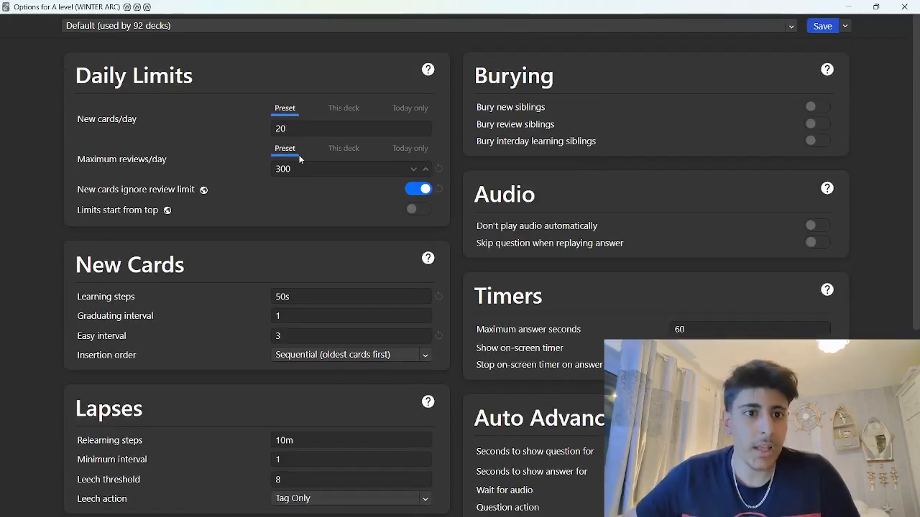
- Raise the preset's new cards per day limit to the maximum of 9999 and save the deck options
{"action": "left_click", "coordinate": [301, 130]}
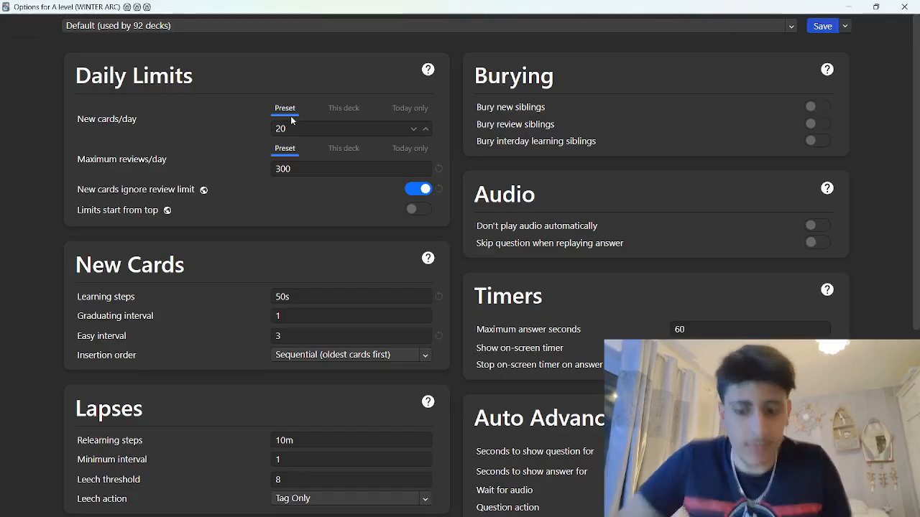
{"action": "key", "text": "BackSpace"}
{"action": "key", "text": "BackSpace"}
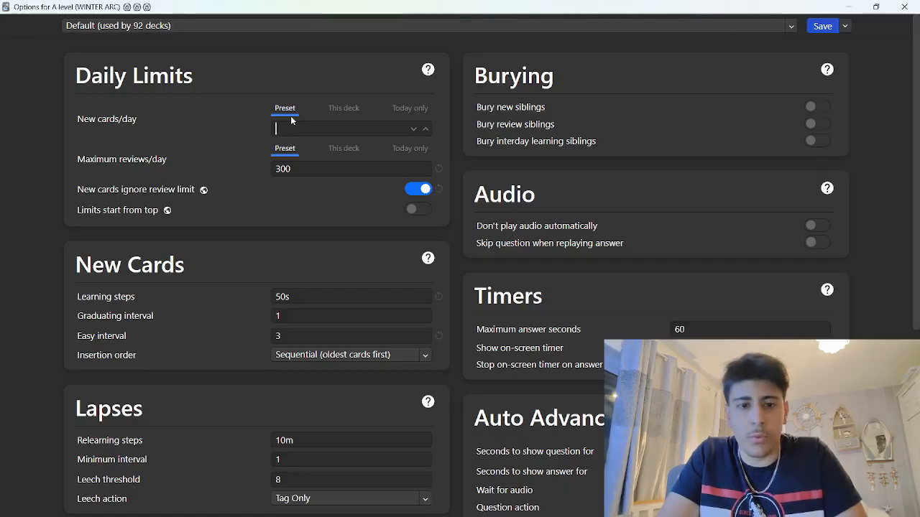
{"action": "type", "text": "1000000"}
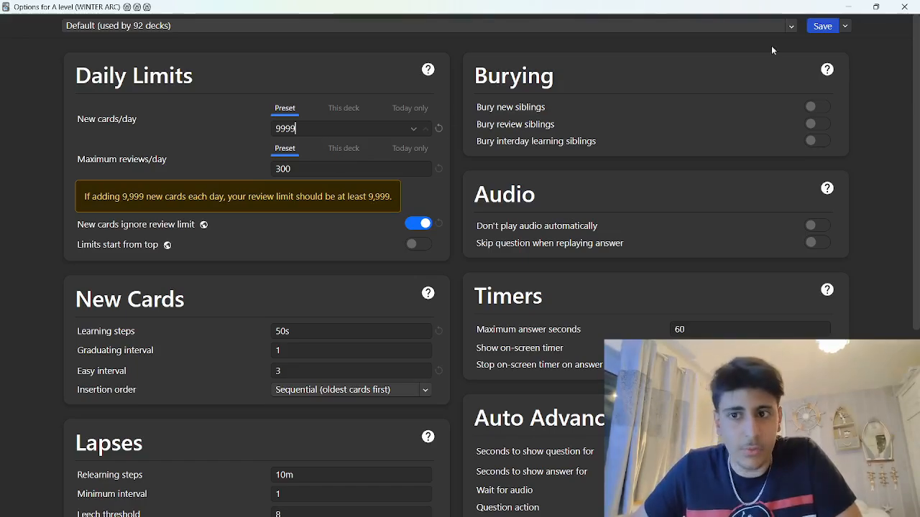
{"action": "left_click", "coordinate": [825, 26]}
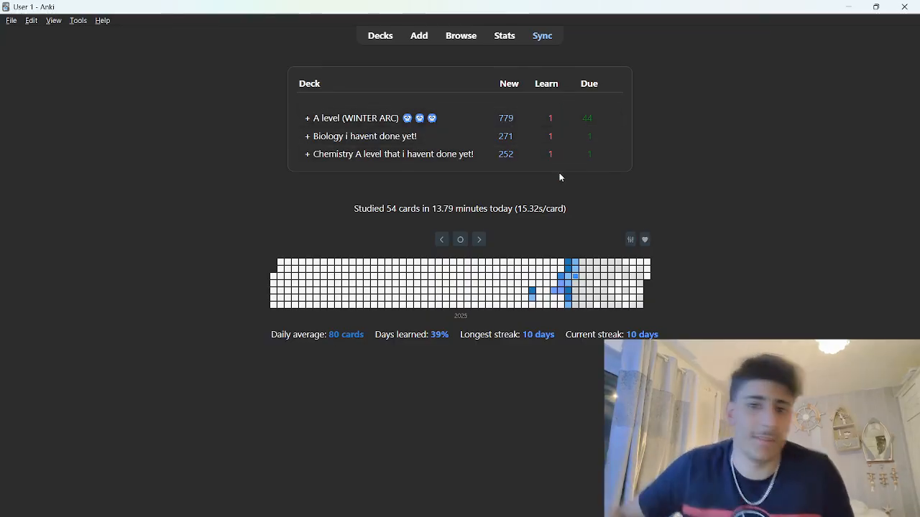
- Reopen the A level (WINTER ARC) deck options, set the preset's new cards per day to 20, and save
{"action": "left_click", "coordinate": [611, 123]}
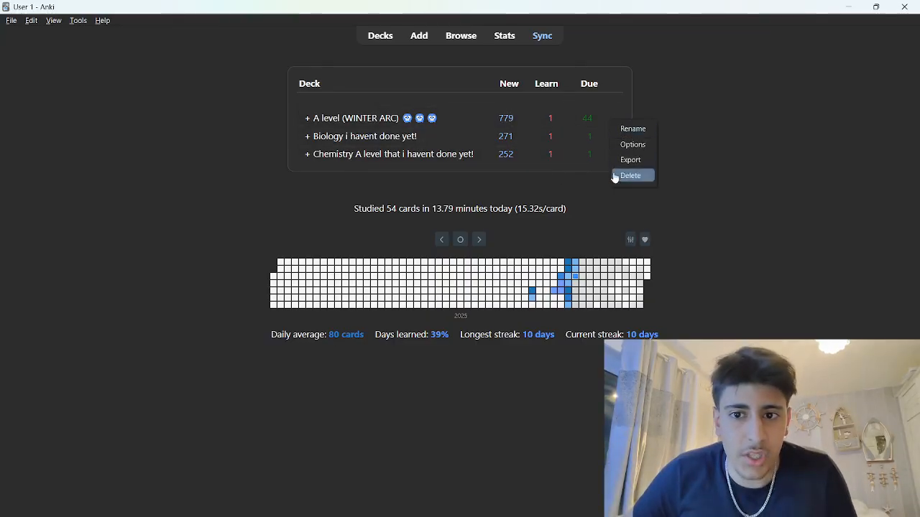
{"action": "left_click", "coordinate": [625, 145]}
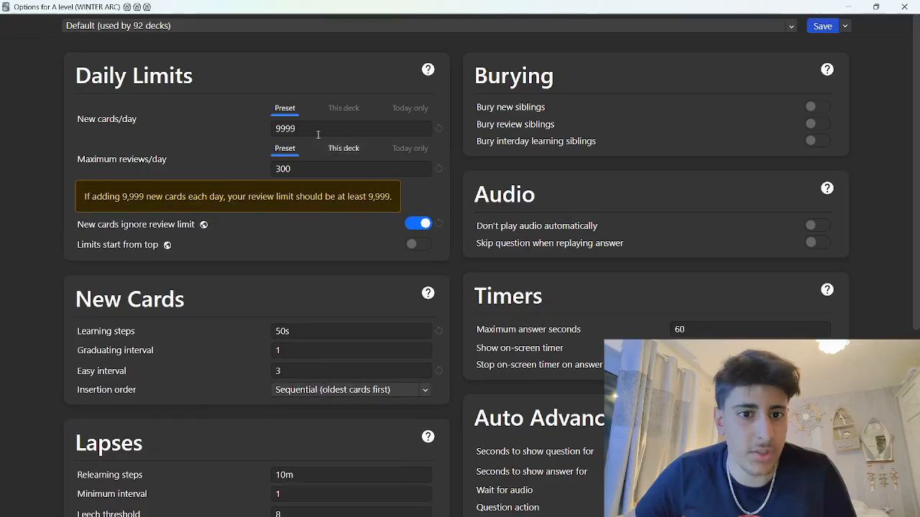
{"action": "left_click_drag", "start_coordinate": [318, 134], "coordinate": [208, 129]}
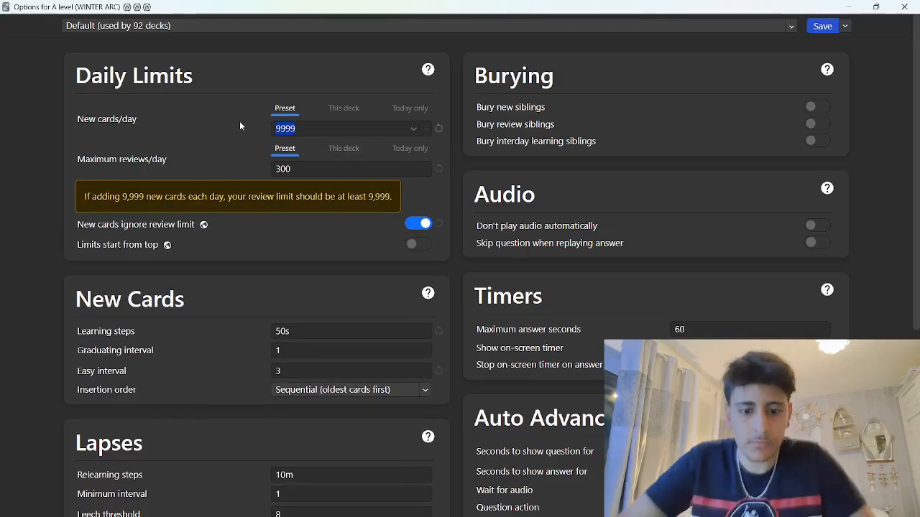
{"action": "type", "text": "20"}
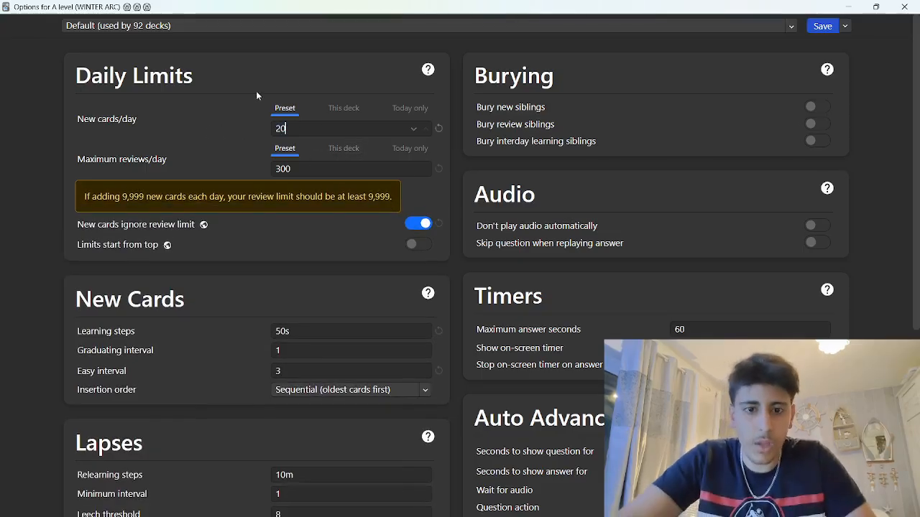
{"action": "left_click", "coordinate": [429, 98]}
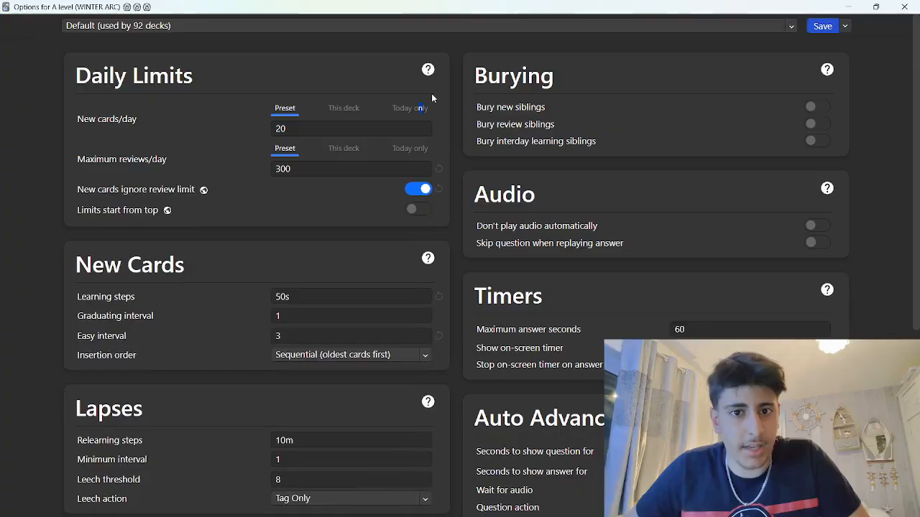
{"action": "left_click", "coordinate": [825, 27]}
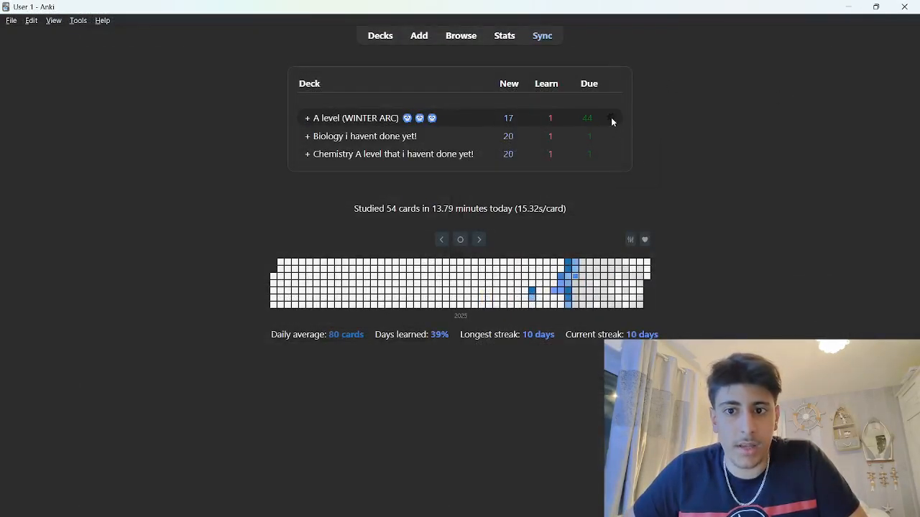
{"action": "left_click", "coordinate": [611, 118]}
{"action": "left_click", "coordinate": [636, 125]}
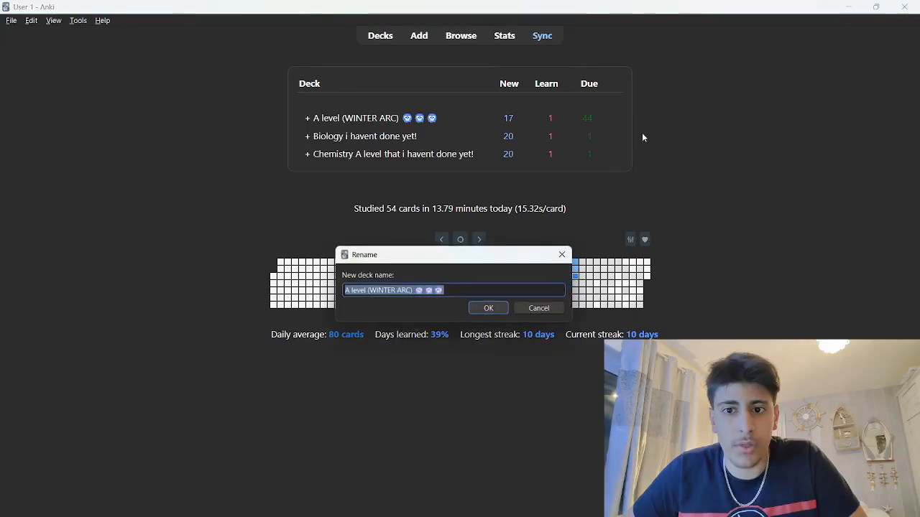
{"action": "left_click", "coordinate": [541, 309]}
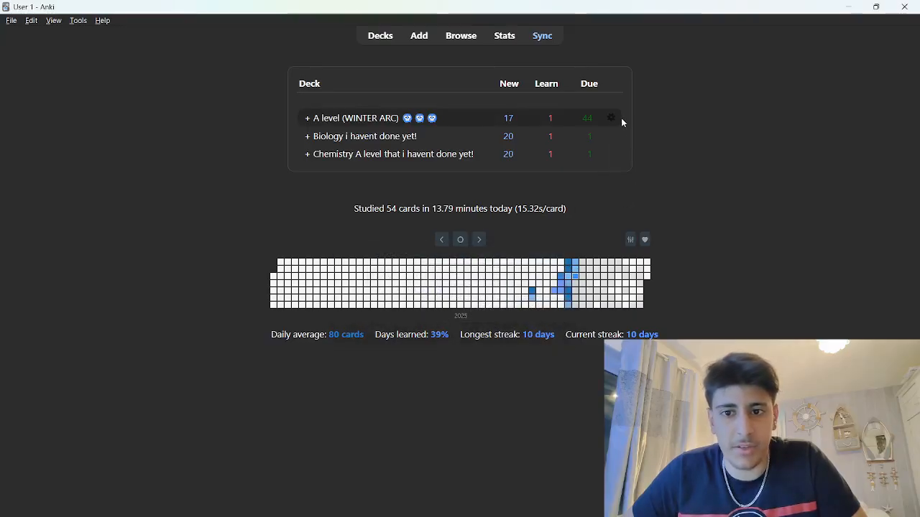
- Open the A level (WINTER ARC) deck options, examine the daily limits, new cards, lapses, display order and FSRS settings, and close them without saving
{"action": "left_click", "coordinate": [611, 120]}
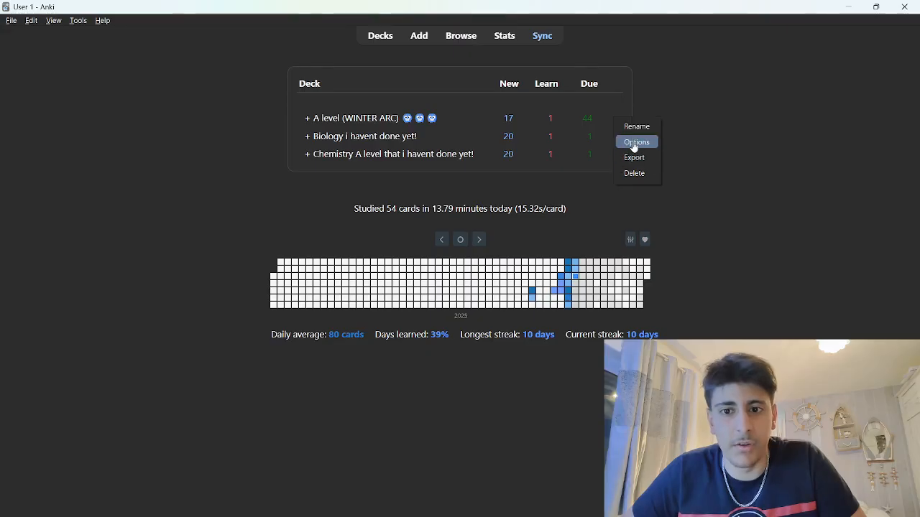
{"action": "left_click", "coordinate": [635, 143]}
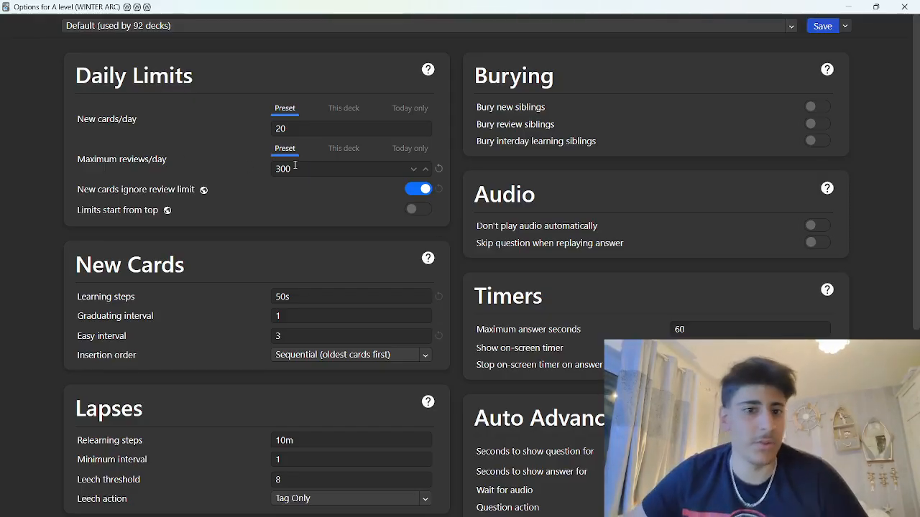
{"action": "scroll", "coordinate": [298, 166], "scroll_direction": "down", "scroll_amount": 8}
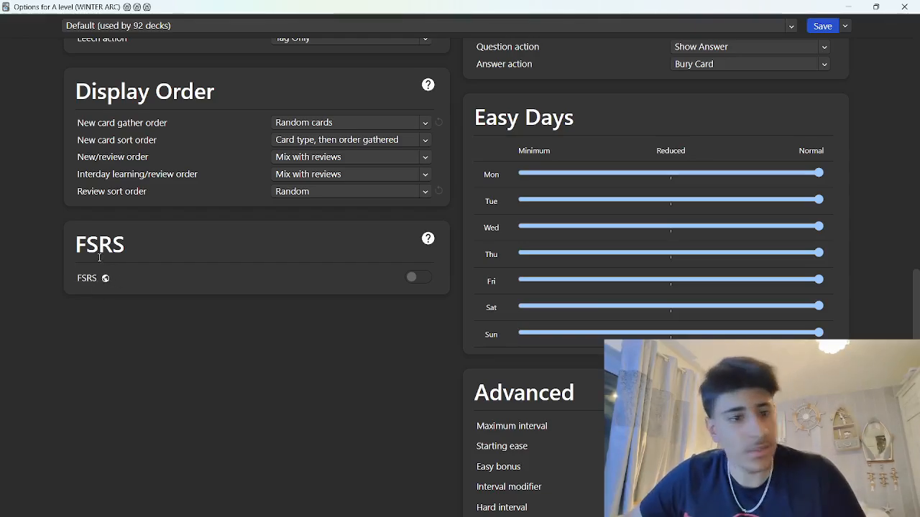
{"action": "scroll", "coordinate": [97, 256], "scroll_direction": "up", "scroll_amount": 6}
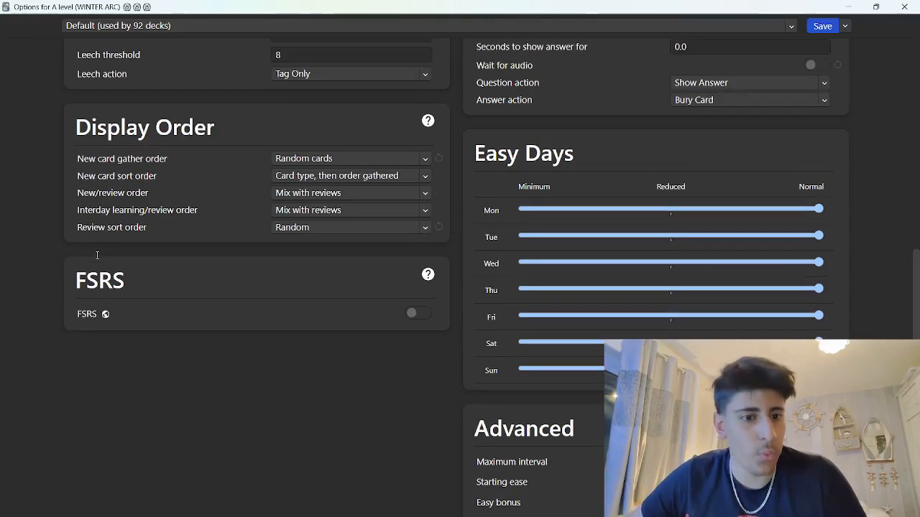
{"action": "scroll", "coordinate": [146, 282], "scroll_direction": "down", "scroll_amount": 4}
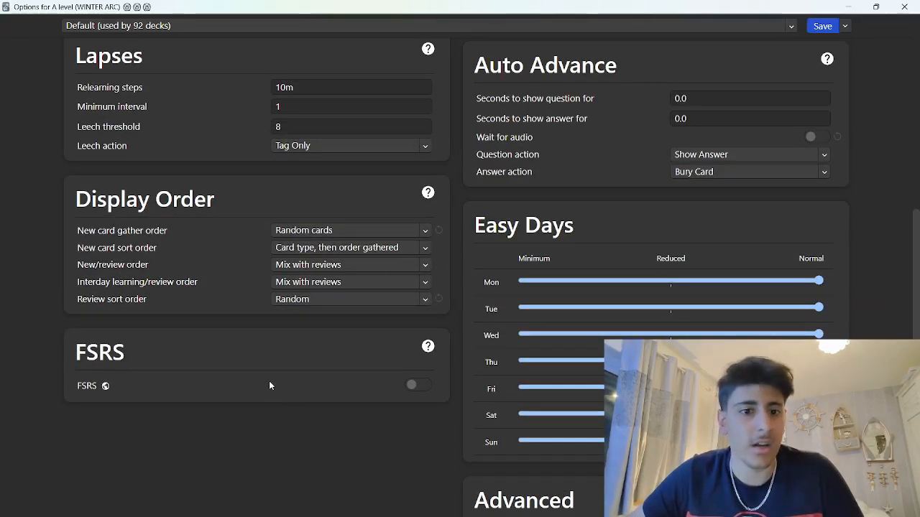
{"action": "scroll", "coordinate": [269, 386], "scroll_direction": "up", "scroll_amount": 5}
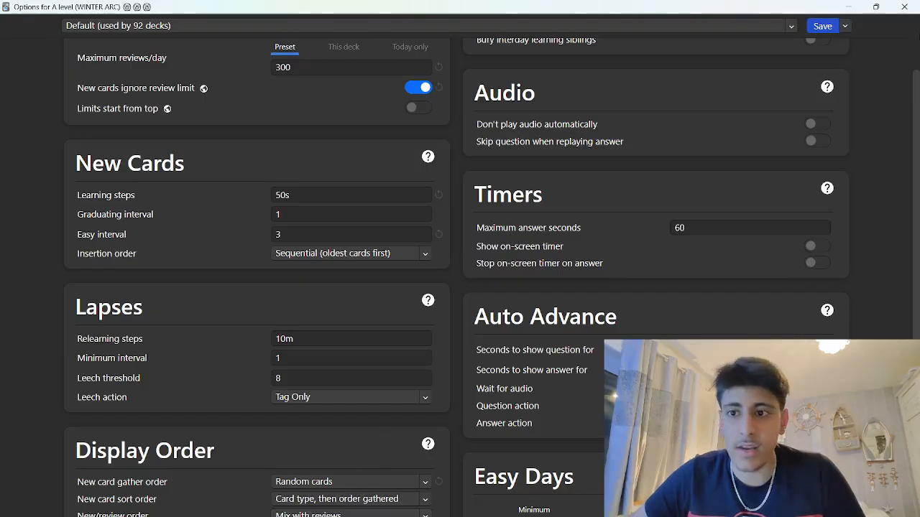
{"action": "left_click", "coordinate": [900, 7]}
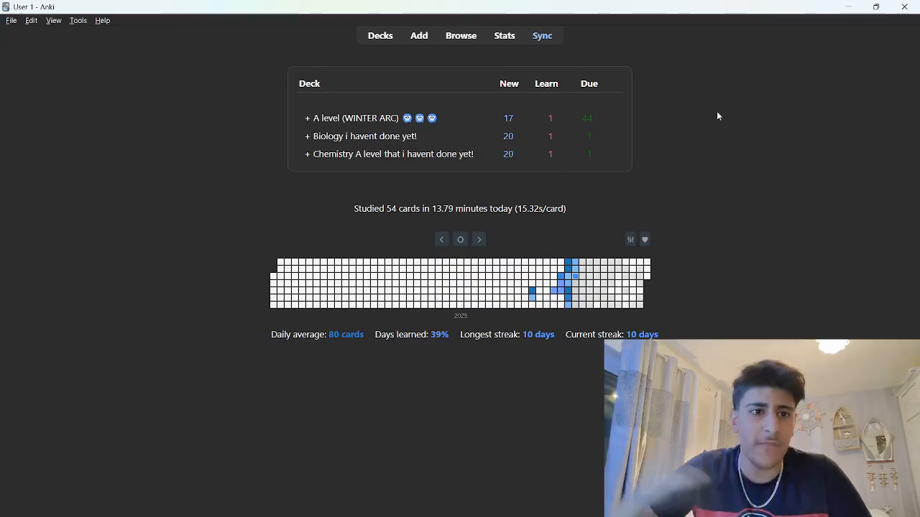
- Start exporting the collection as an Anki Collection Package (.colpkg) with media excluded, and cancel the export
{"action": "left_click", "coordinate": [13, 27]}
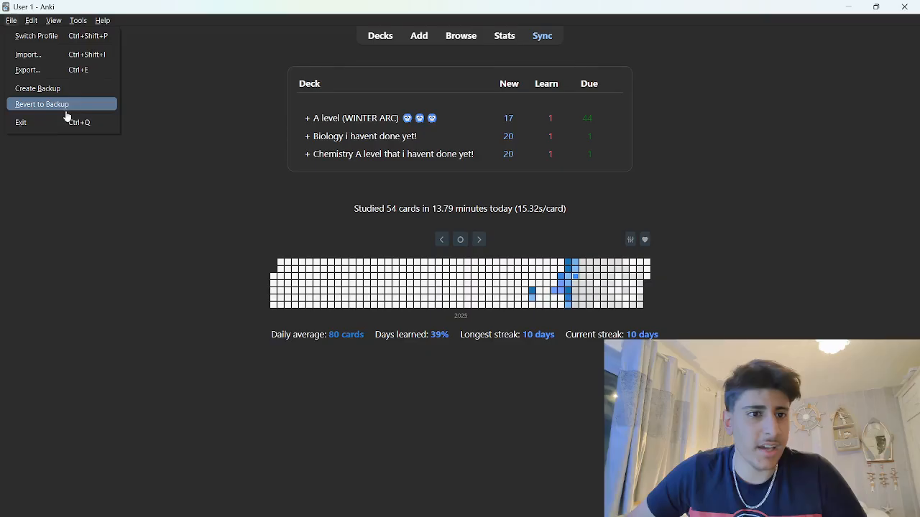
{"action": "left_click", "coordinate": [40, 72]}
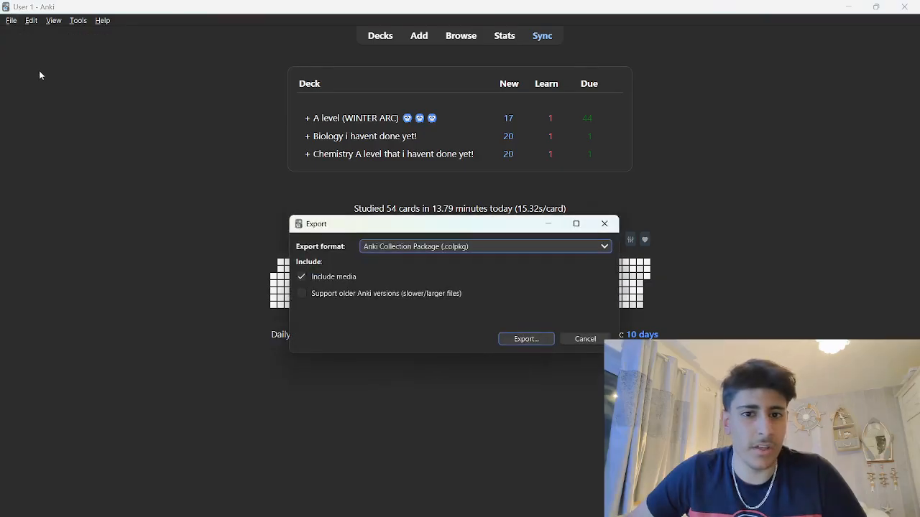
{"action": "left_click", "coordinate": [312, 281]}
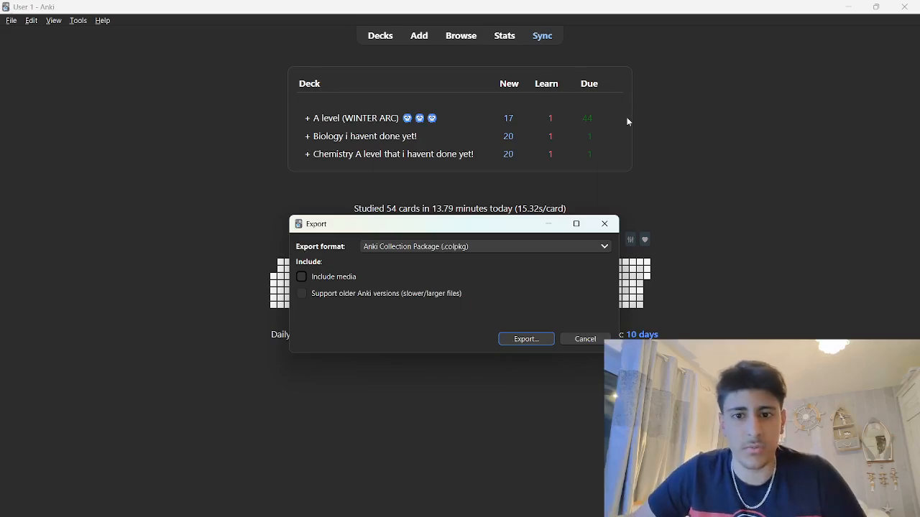
{"action": "left_click", "coordinate": [597, 347]}
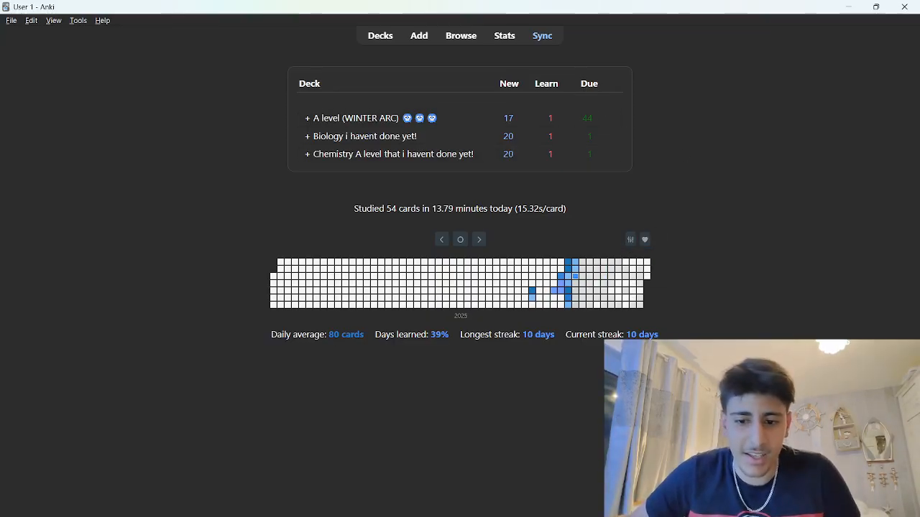
{"action": "key", "text": "alt+Tab"}
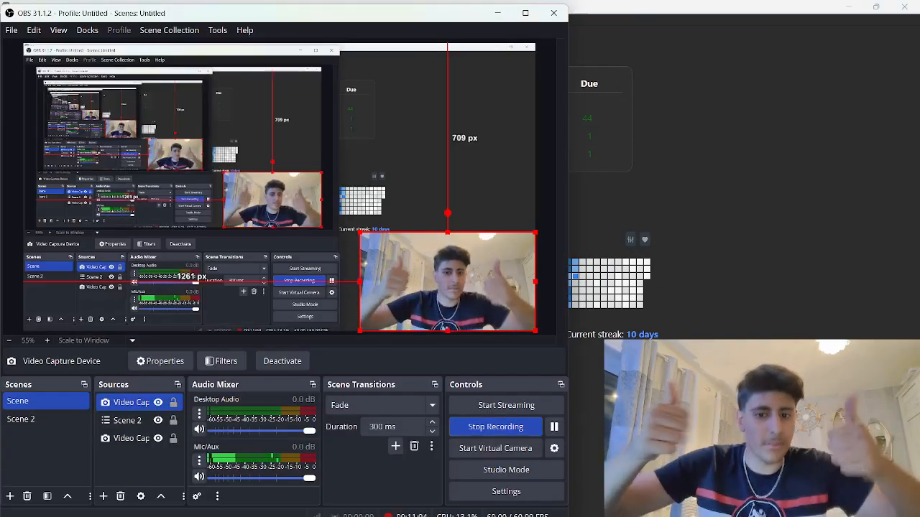